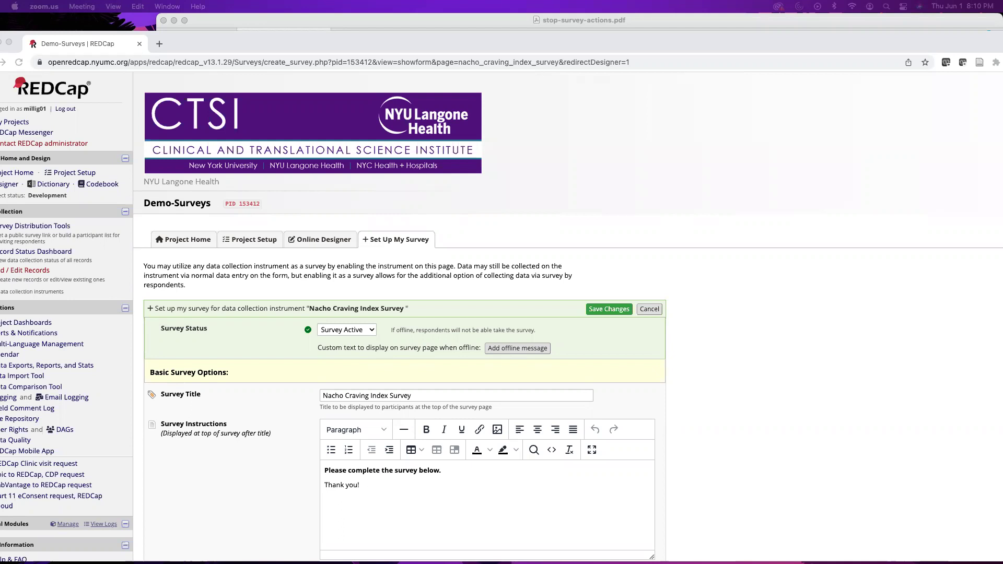
Take the survey offline briefly, then set its status back to active.
scroll(291, 516, down, 3)
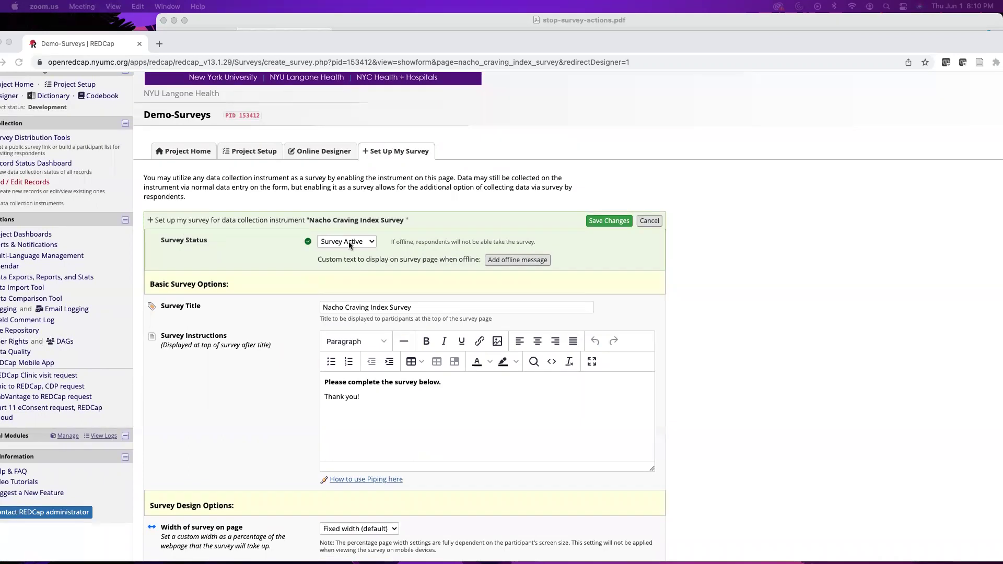
click(349, 241)
click(348, 241)
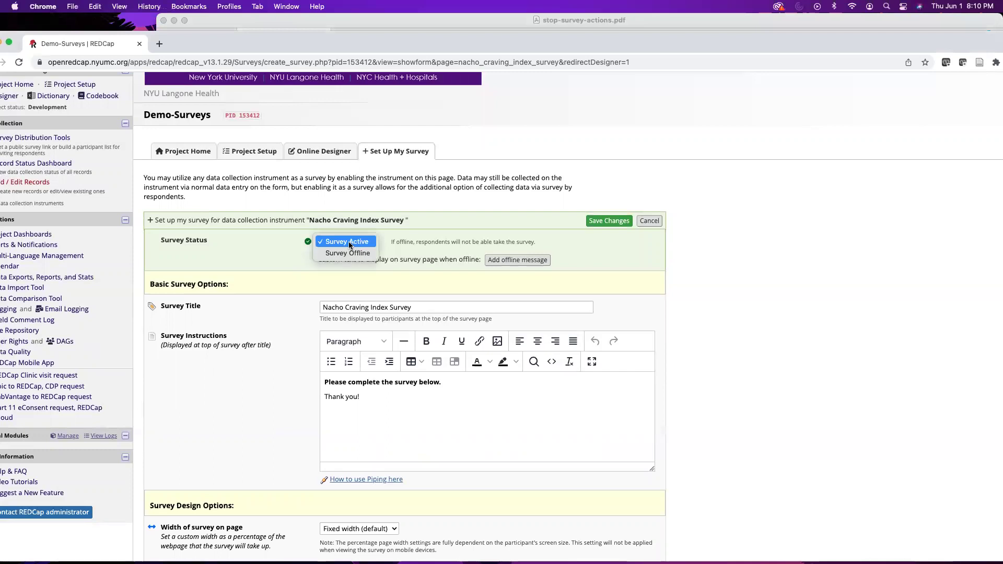
click(350, 254)
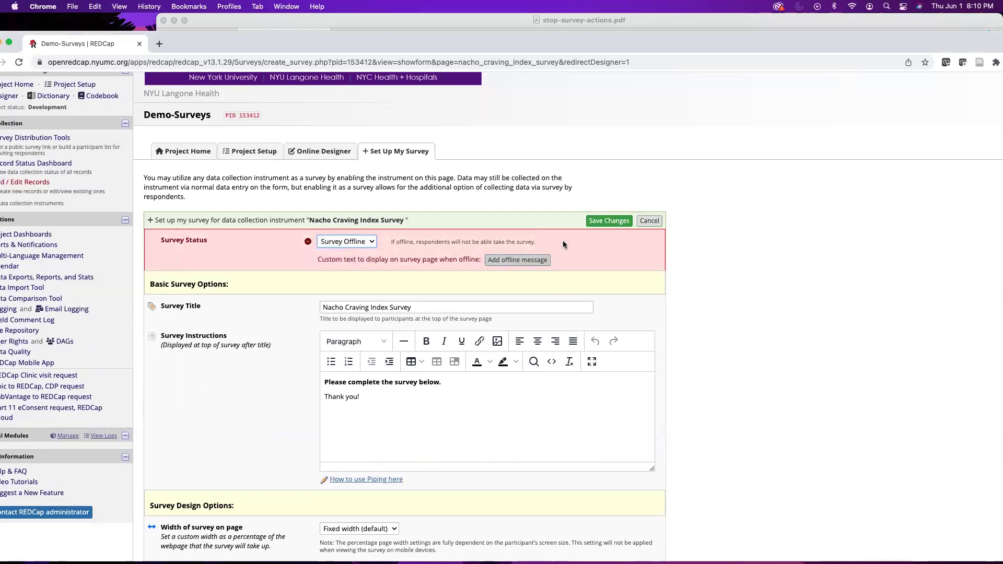
click(349, 241)
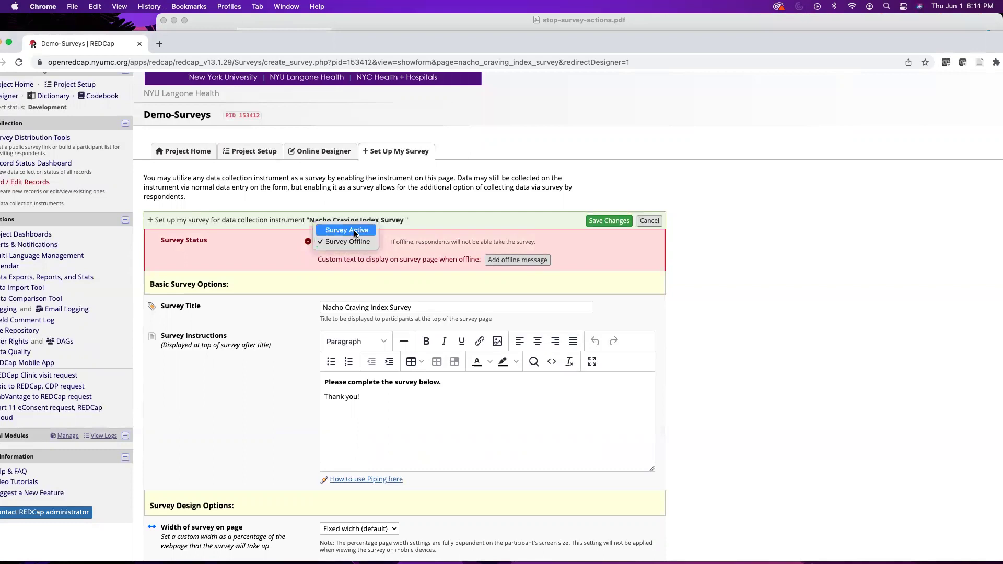
click(349, 230)
Highlight the survey title and both lines of the survey instructions for review.
scroll(240, 359, down, 3)
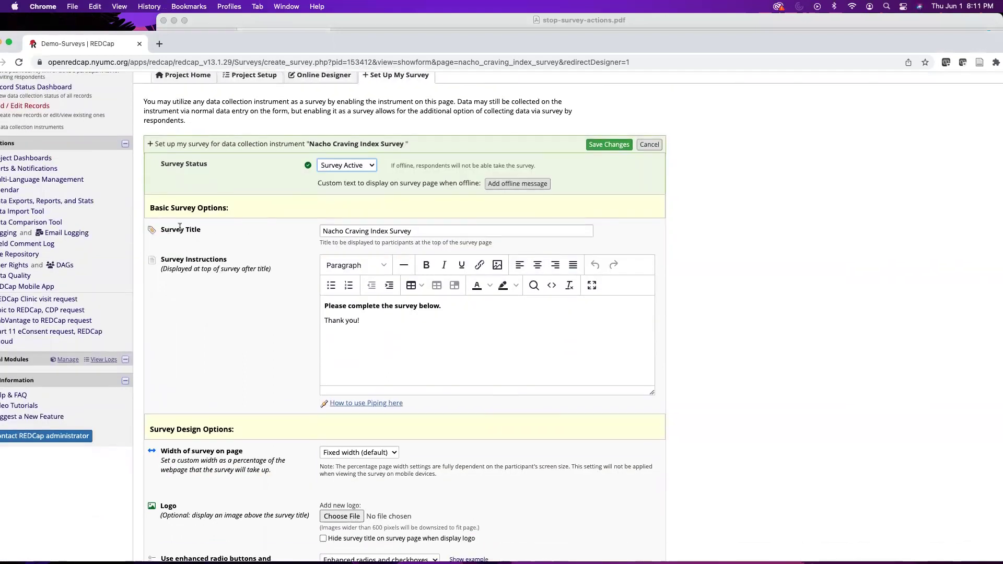
drag(441, 234, 284, 231)
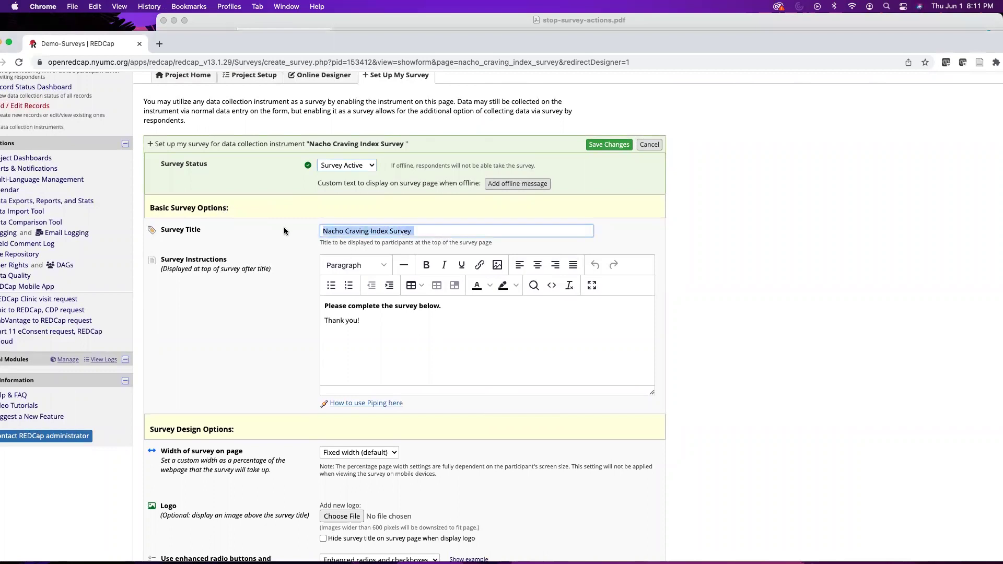
scroll(313, 272, down, 2)
click(387, 312)
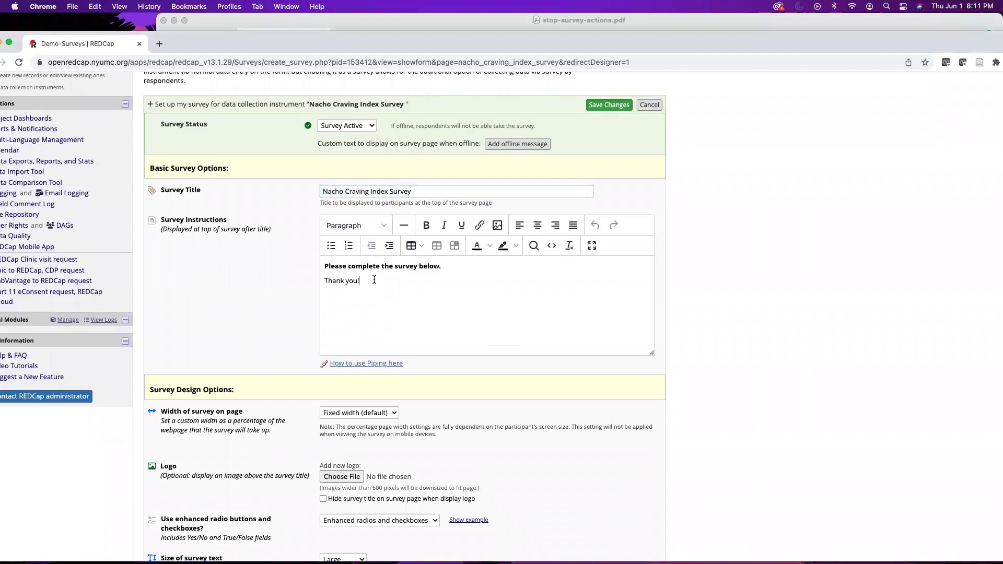
drag(374, 281, 293, 264)
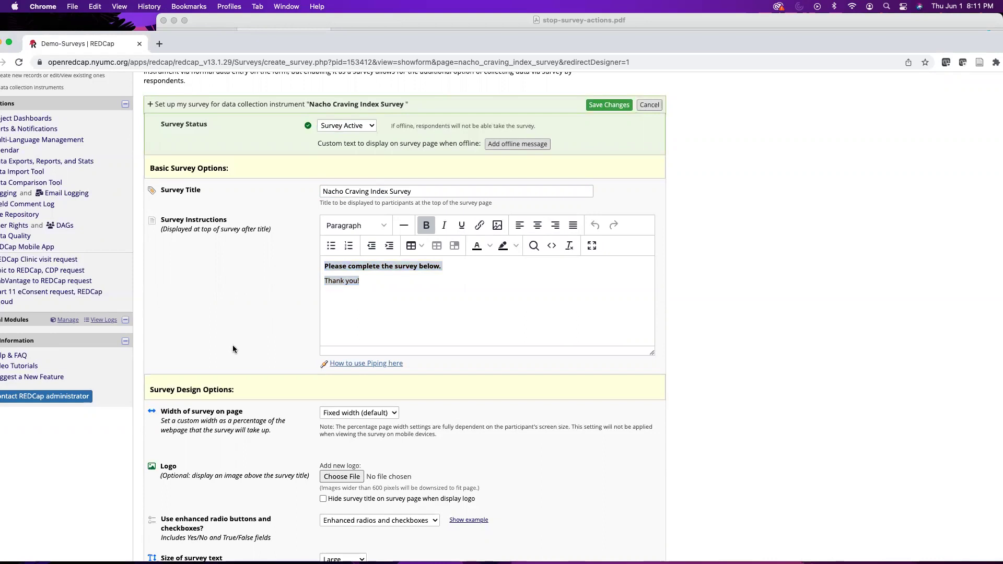
scroll(349, 270, down, 2)
click(349, 272)
Switch the radio style to standard radios and checkboxes, then back to enhanced radios and checkboxes.
scroll(348, 274, down, 3)
scroll(348, 273, down, 1)
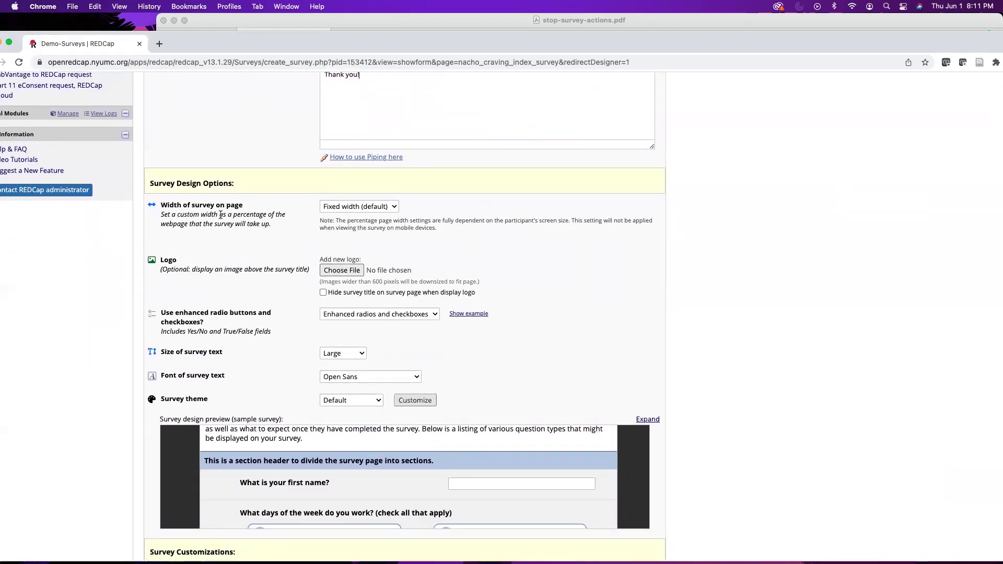
scroll(223, 214, down, 1)
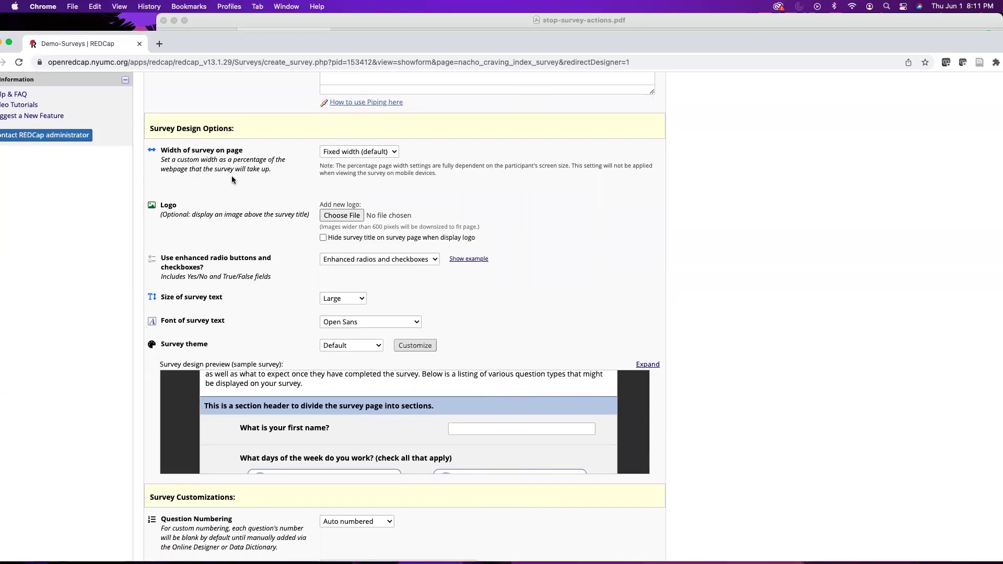
scroll(231, 175, down, 1)
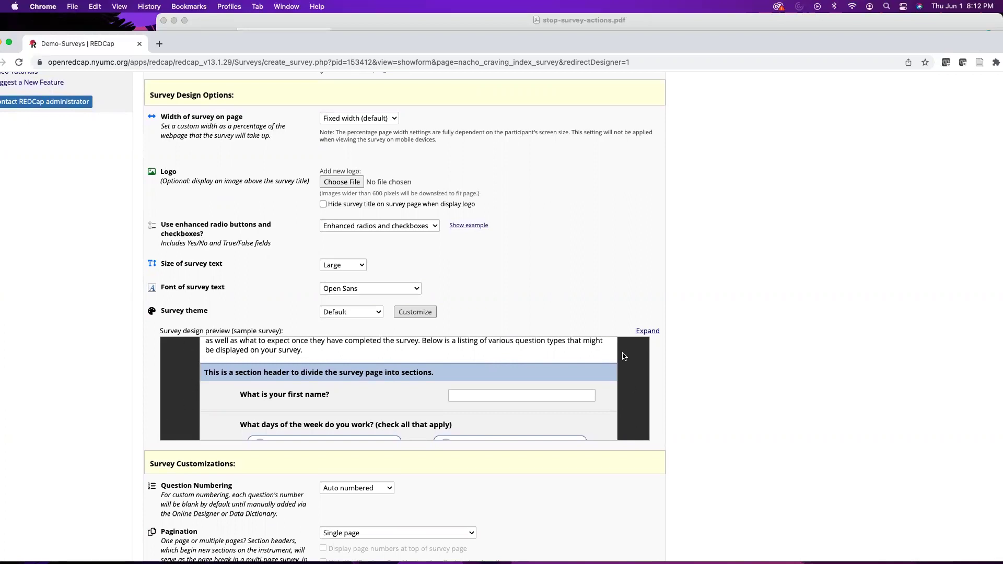
scroll(325, 384, up, 2)
scroll(325, 384, down, 5)
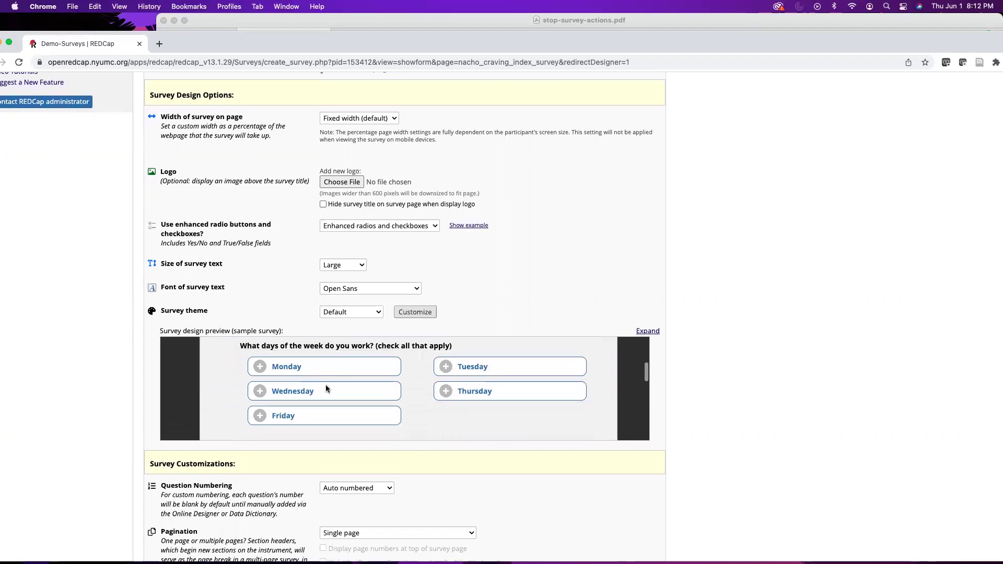
scroll(325, 384, up, 2)
scroll(327, 390, up, 1)
scroll(340, 151, down, 1)
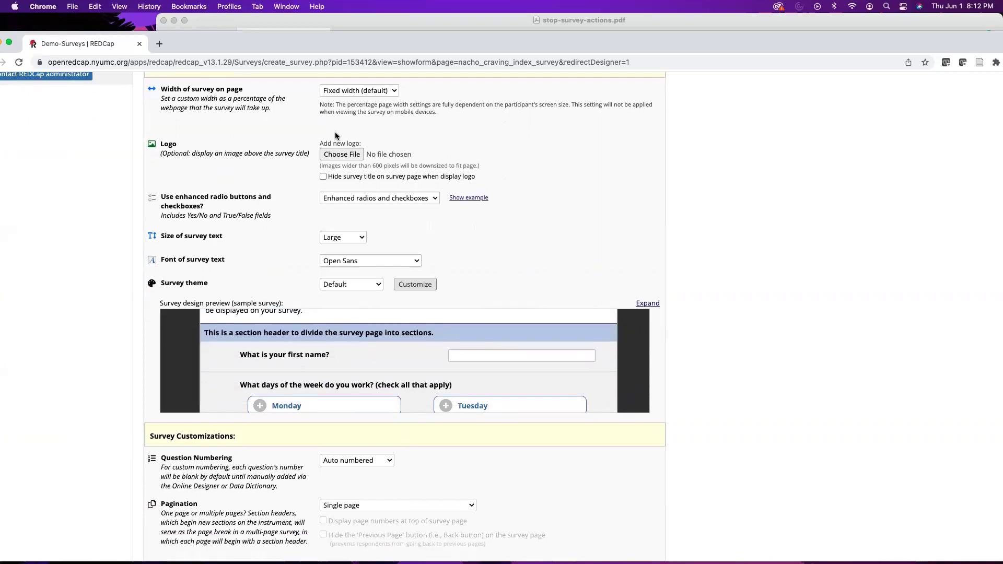
scroll(352, 157, down, 1)
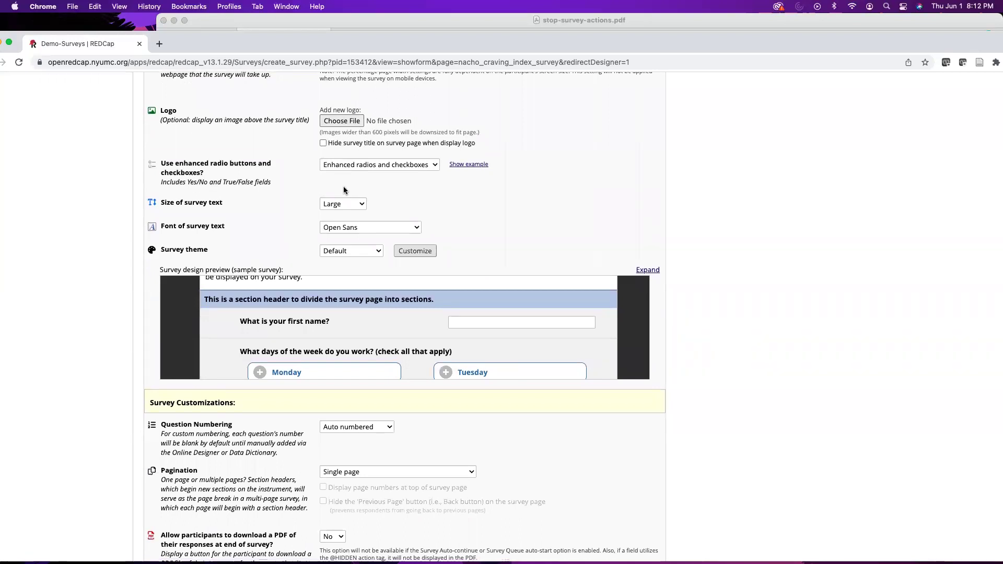
scroll(347, 193, down, 1)
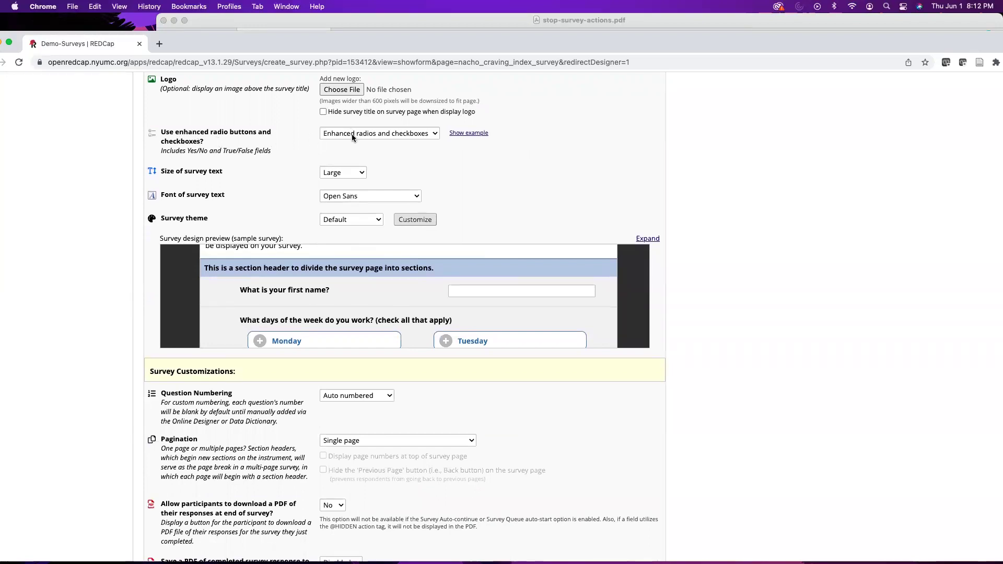
scroll(353, 295, down, 3)
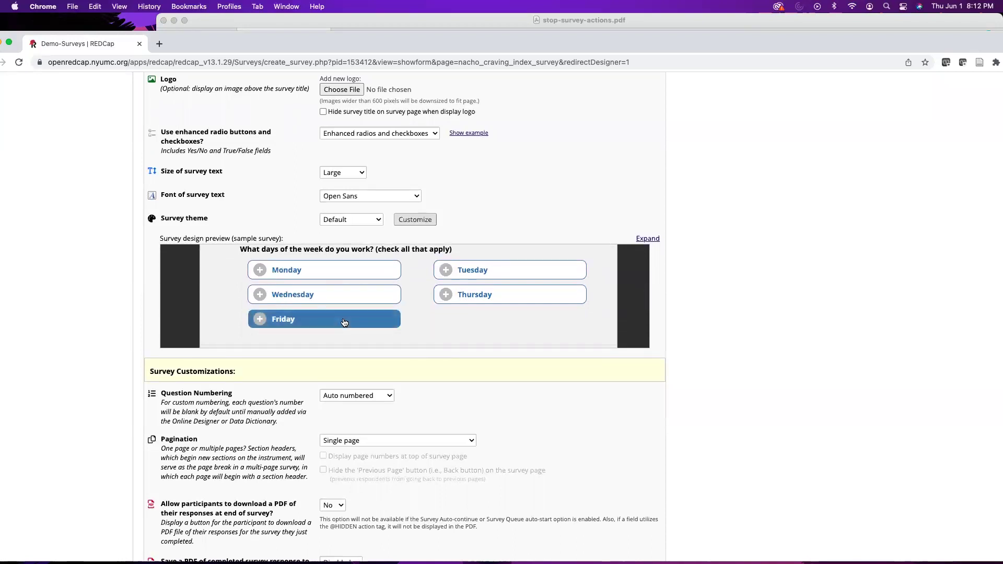
click(379, 133)
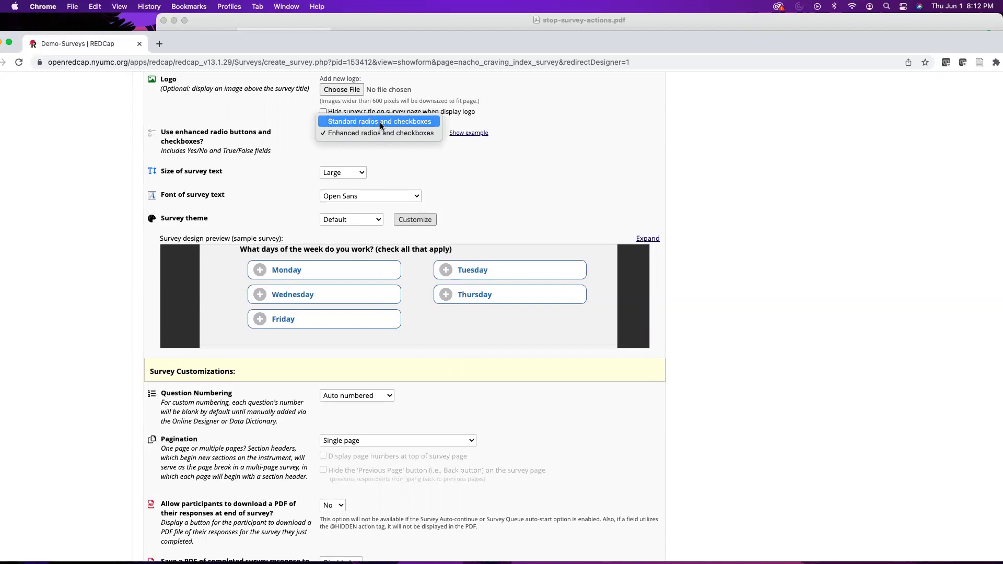
click(374, 124)
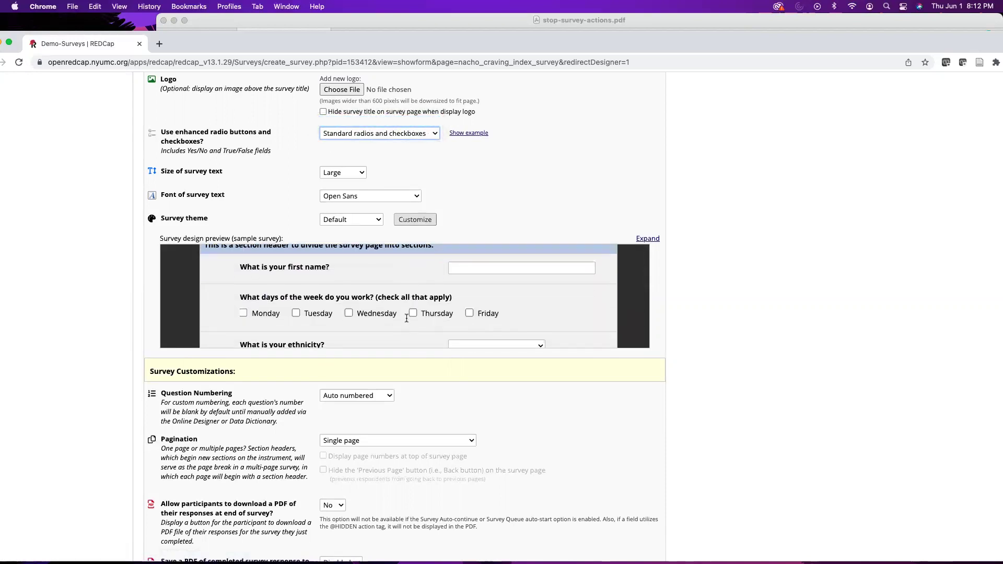
scroll(418, 314, down, 2)
scroll(418, 281, down, 5)
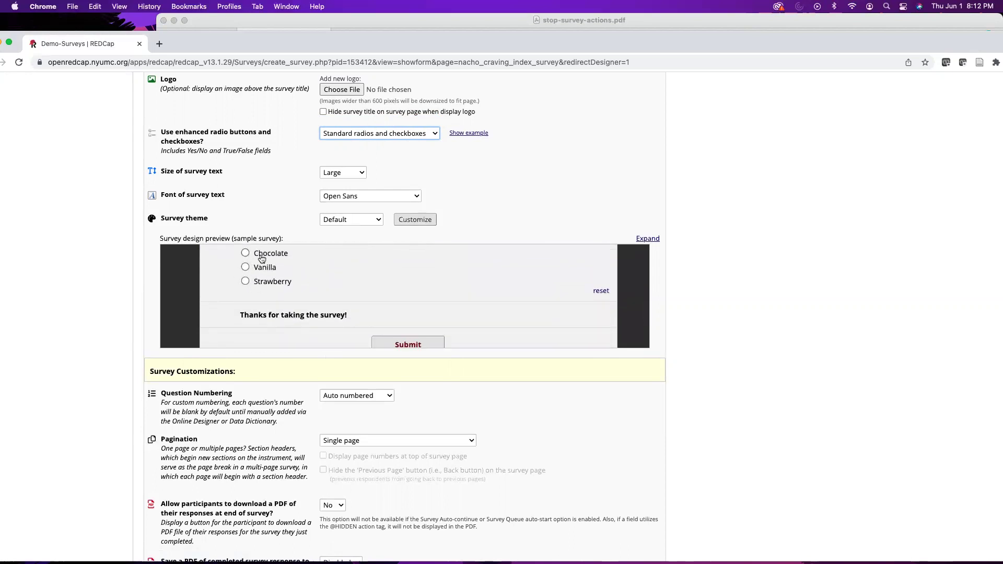
scroll(260, 285, up, 1)
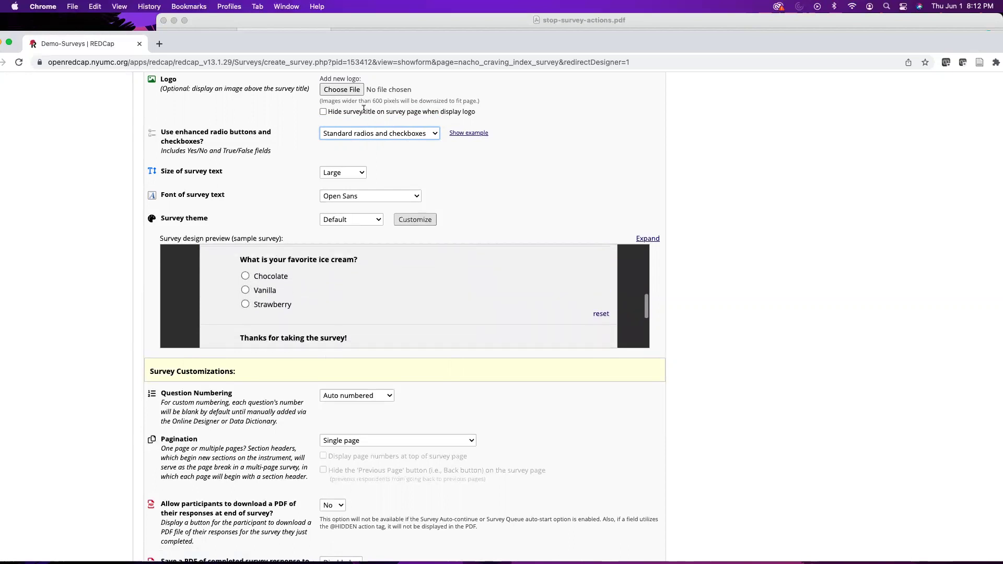
click(357, 133)
click(356, 145)
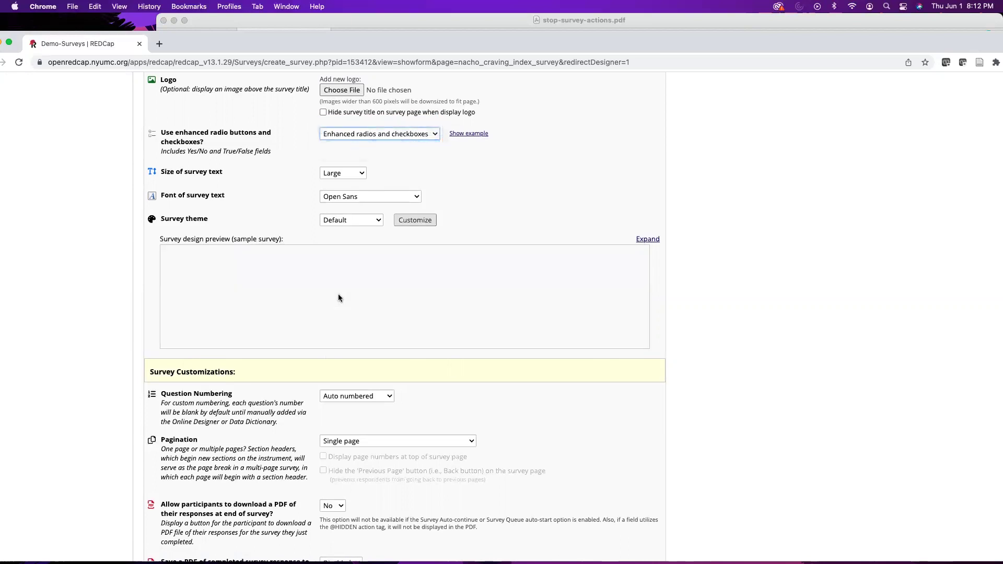
scroll(337, 233, up, 1)
scroll(340, 303, down, 5)
Try the Wednesday and Chocolate answers in the design preview to see the enhanced radios.
click(337, 303)
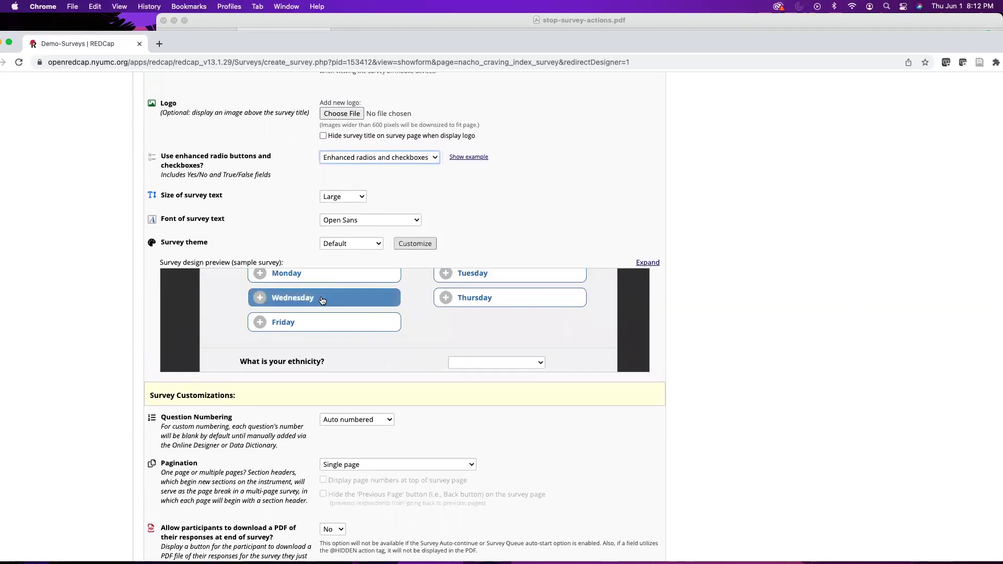
click(327, 306)
click(328, 306)
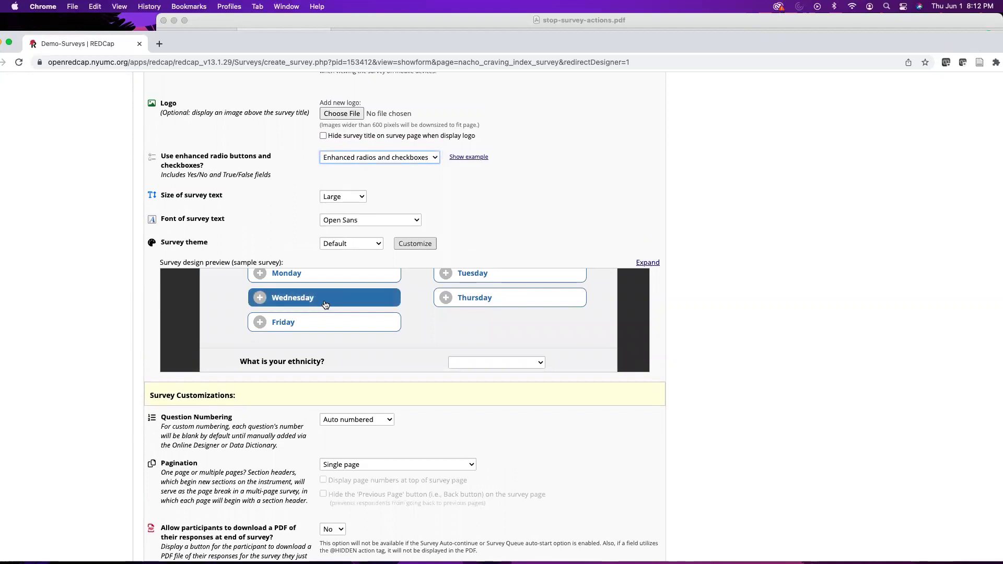
scroll(328, 305, down, 2)
scroll(364, 357, down, 2)
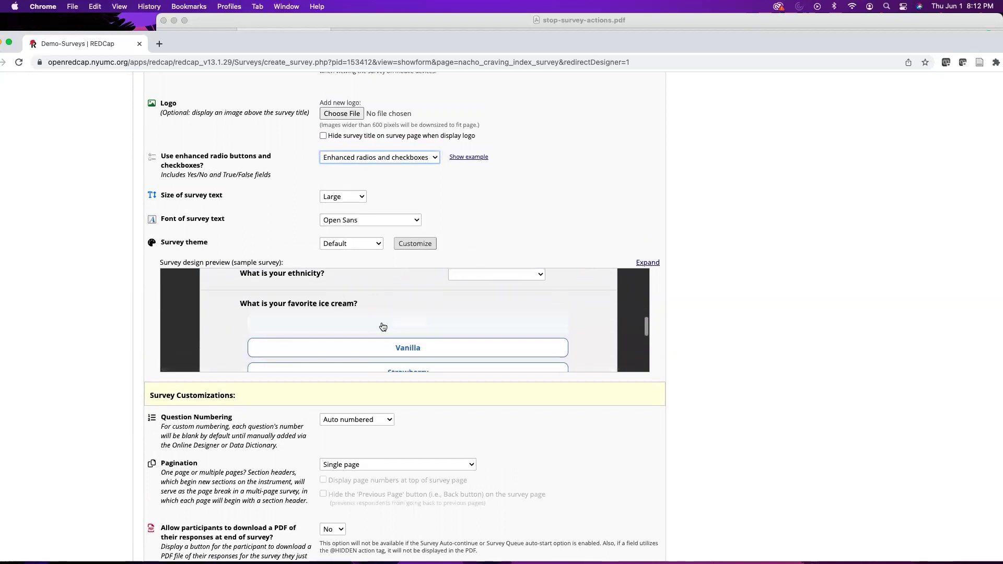
click(382, 333)
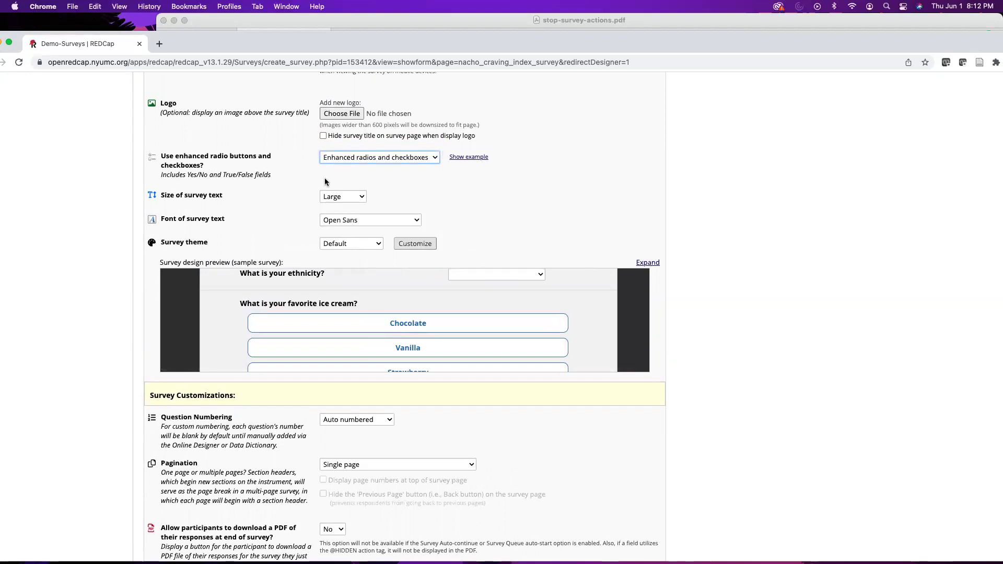
scroll(306, 207, down, 1)
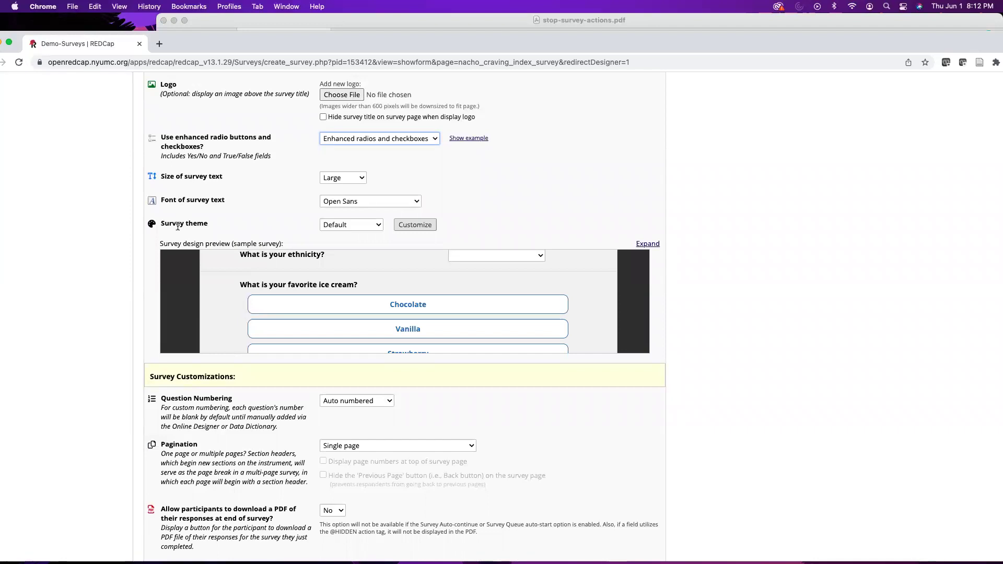
scroll(366, 296, up, 1)
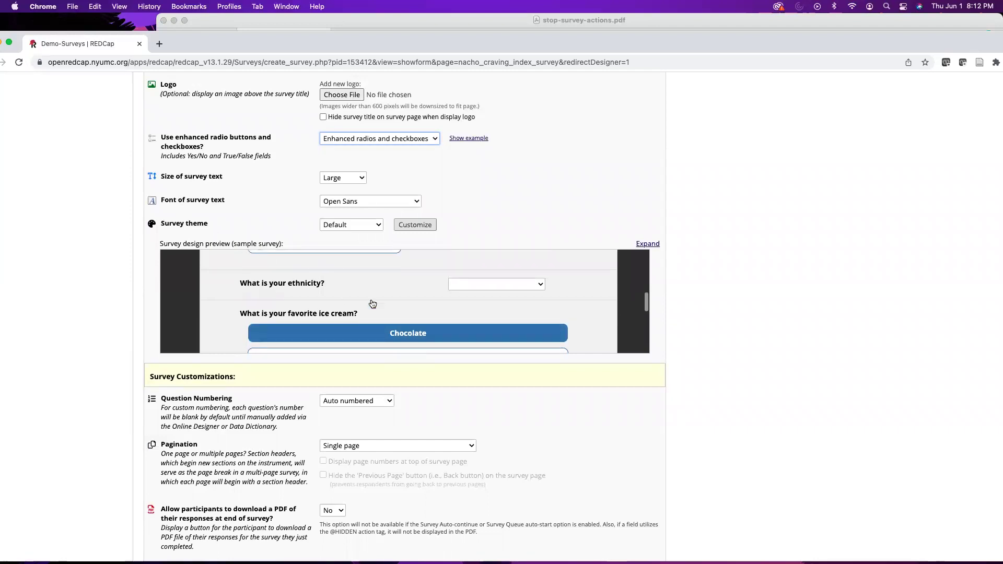
click(400, 224)
scroll(381, 288, down, 1)
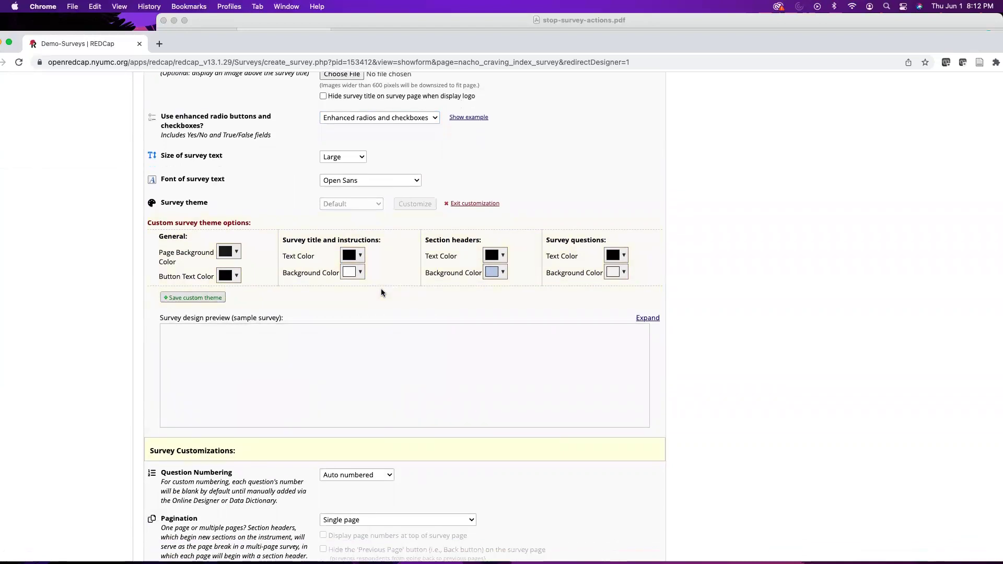
click(359, 256)
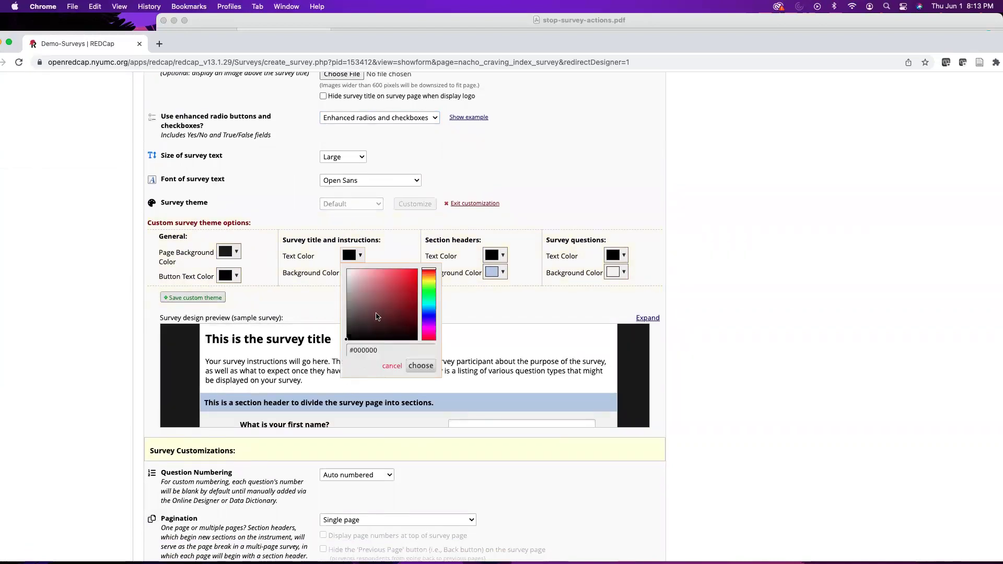
click(375, 256)
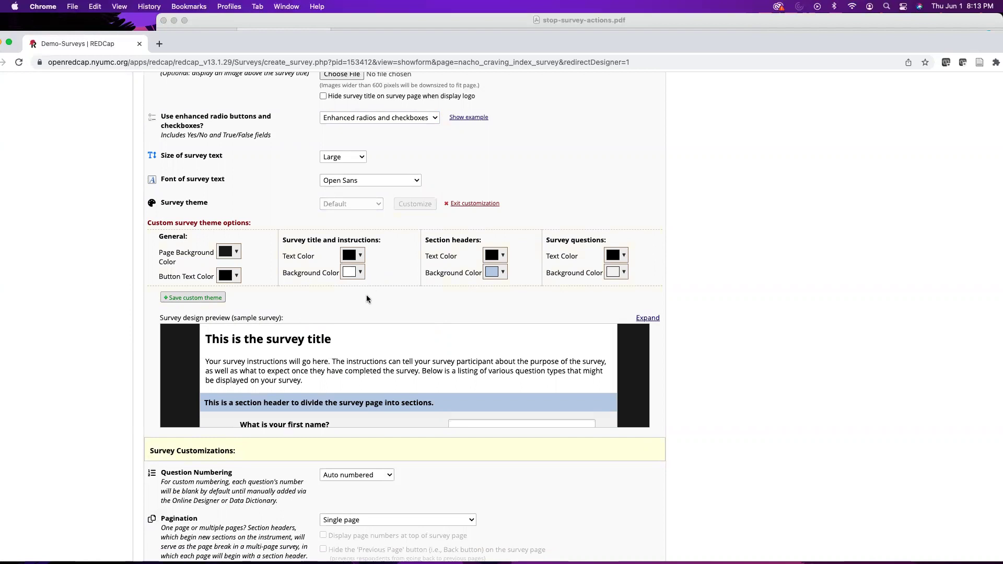
scroll(366, 299, down, 2)
scroll(364, 326, down, 2)
scroll(364, 327, up, 2)
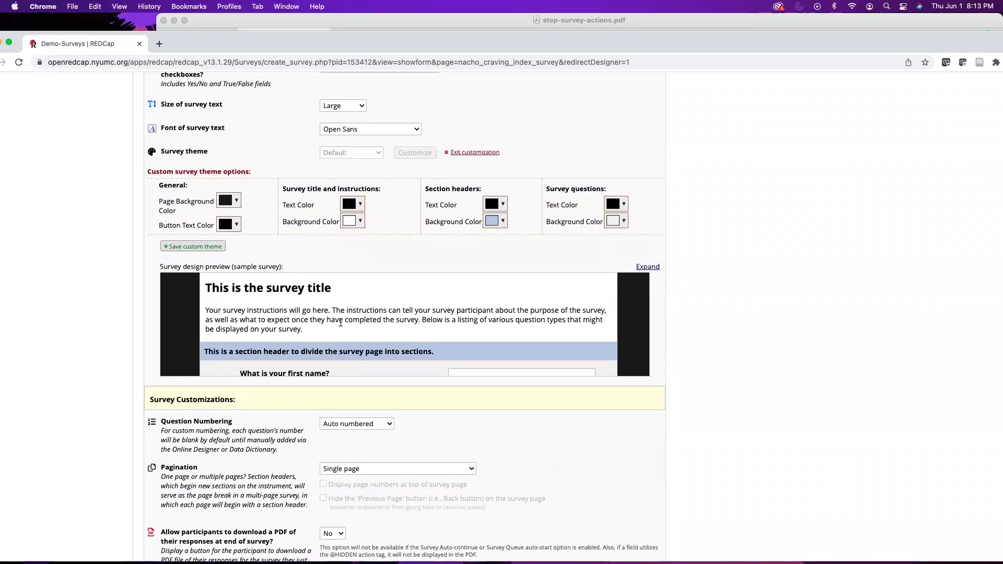
scroll(340, 322, up, 1)
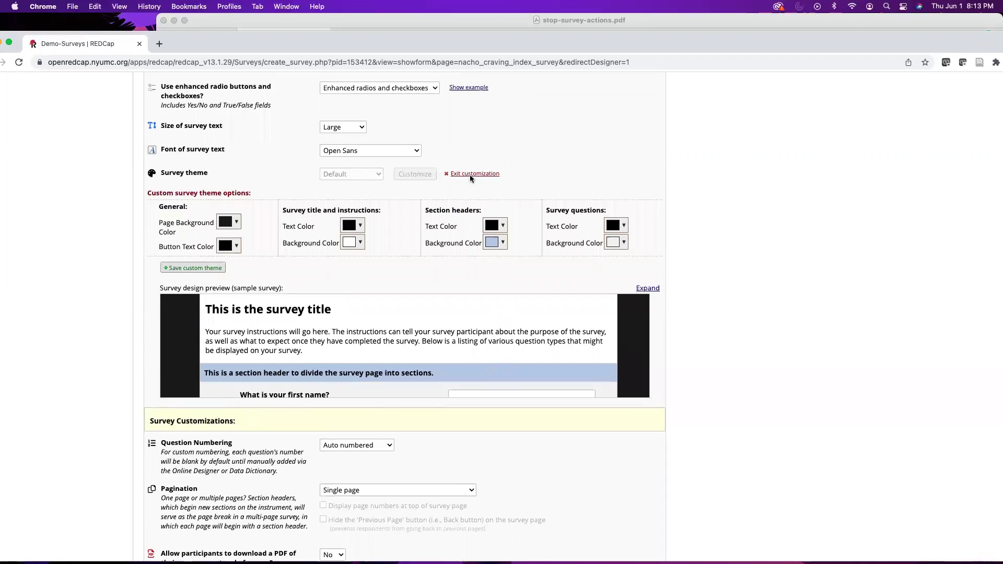
click(469, 175)
click(345, 174)
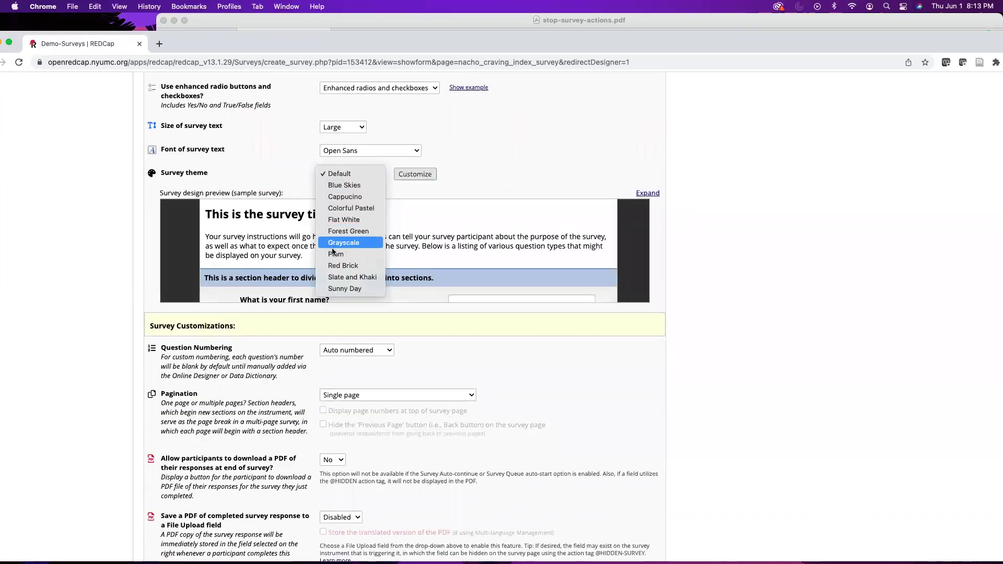
click(329, 266)
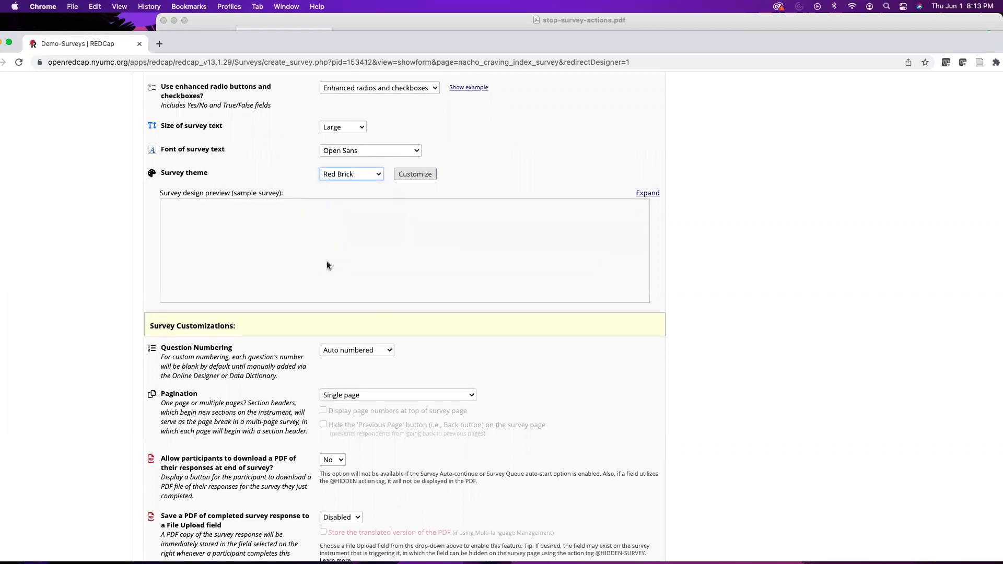
scroll(327, 265, down, 5)
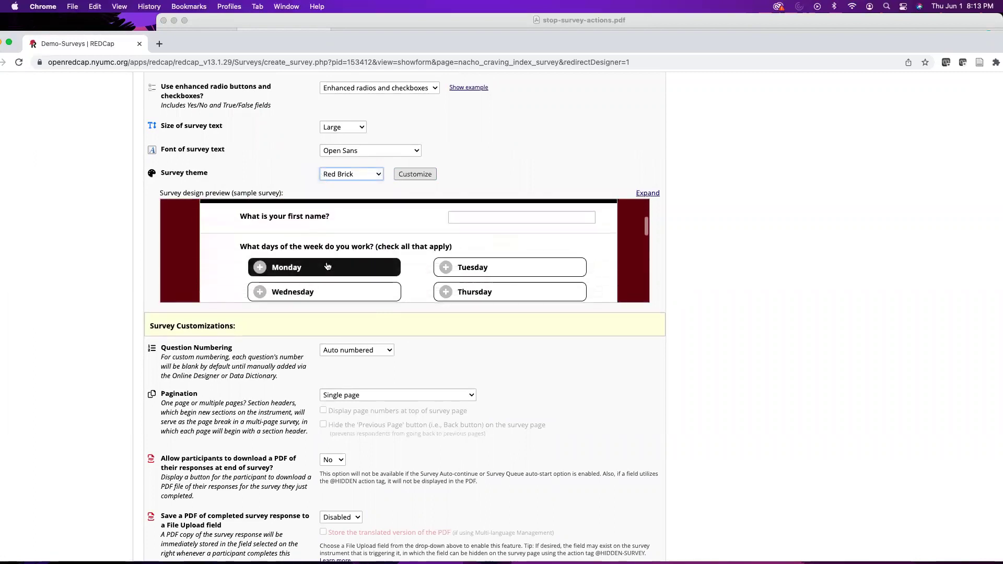
scroll(327, 266, up, 3)
scroll(326, 269, down, 1)
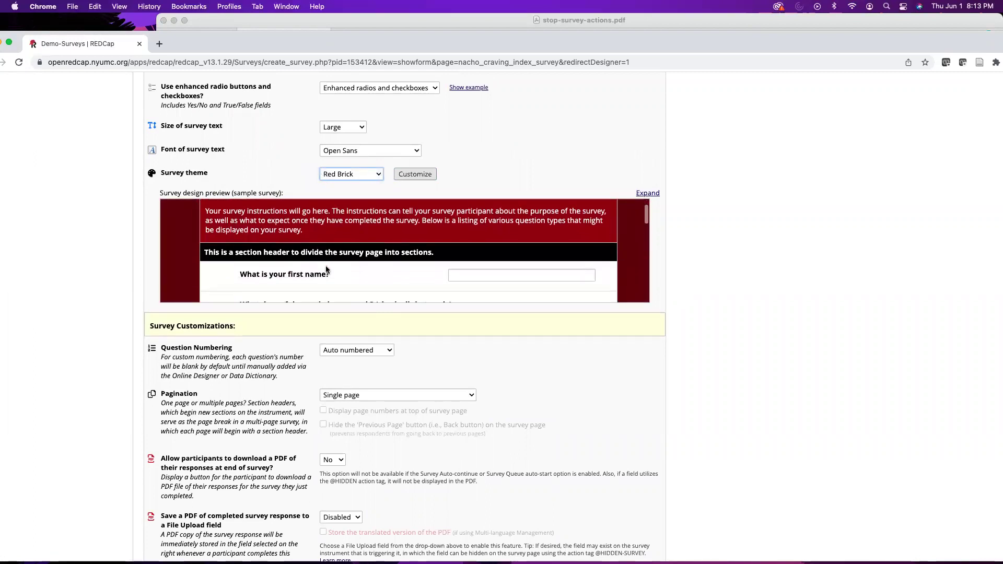
click(334, 175)
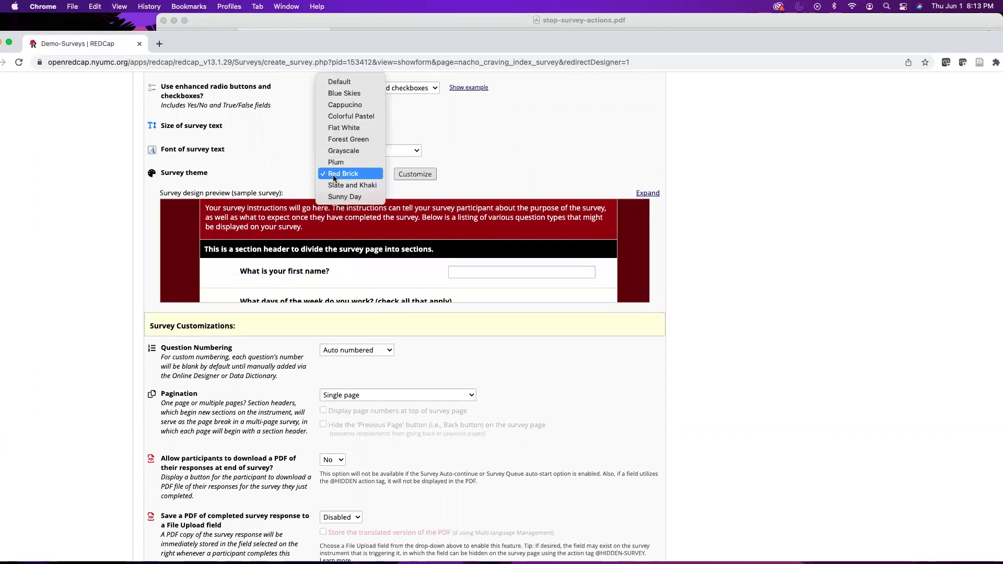
click(348, 82)
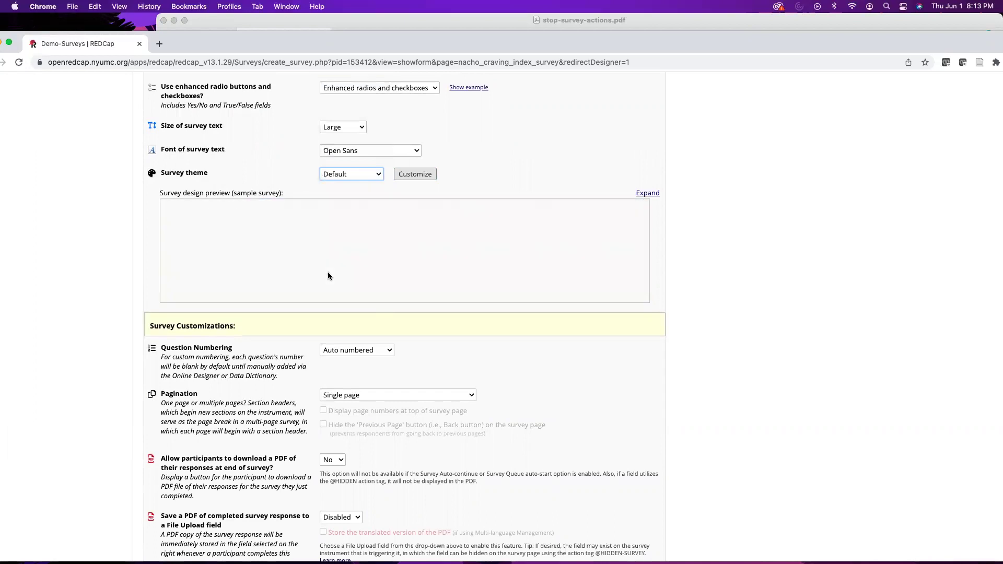
scroll(314, 280, down, 3)
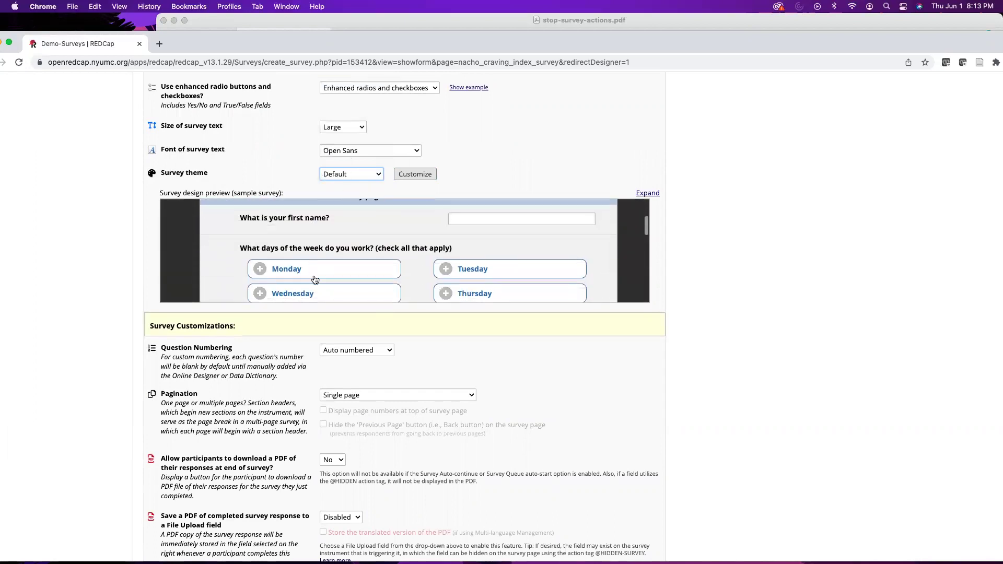
scroll(206, 250, down, 2)
scroll(221, 169, down, 4)
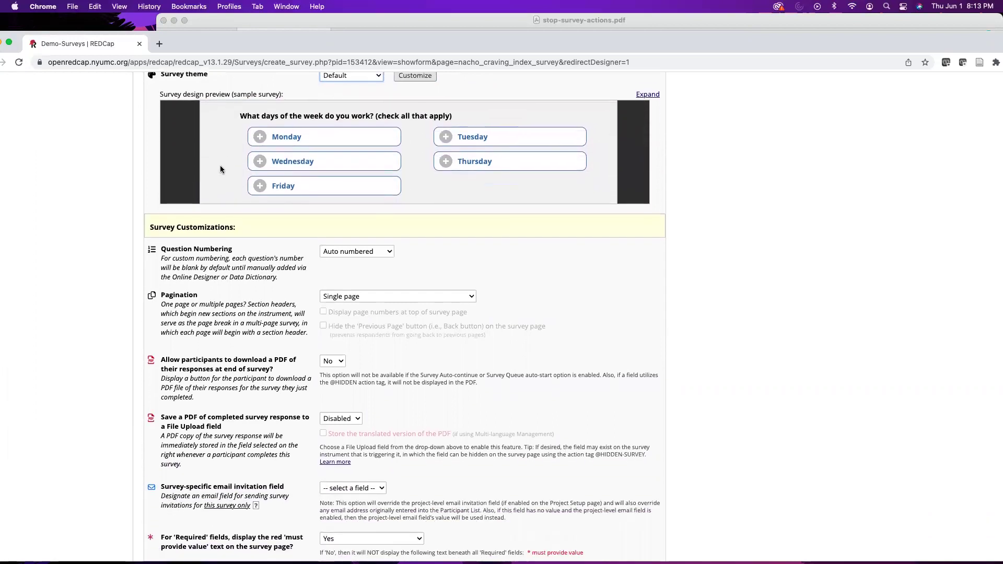
Keep question numbering set to Auto numbered.
scroll(221, 169, down, 4)
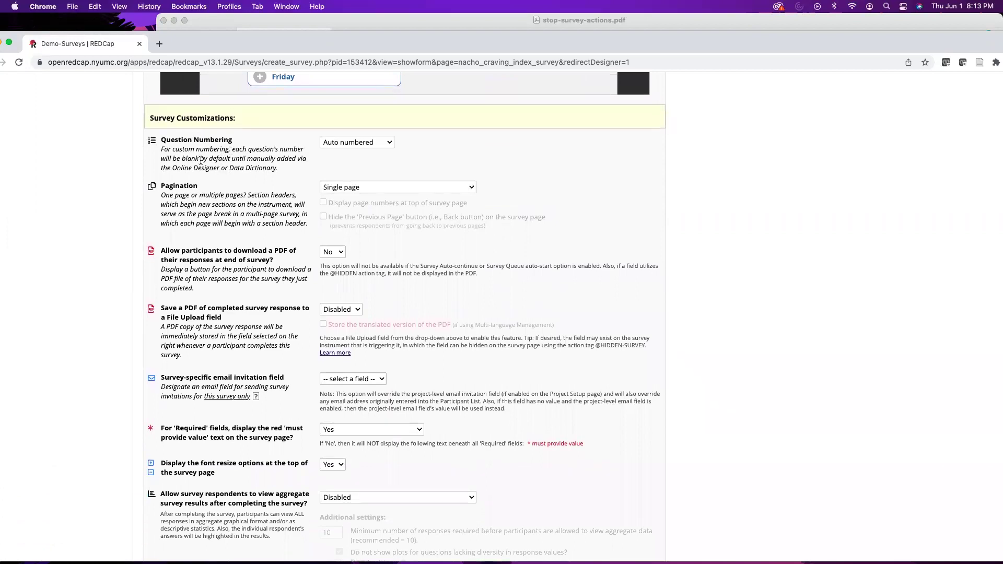
click(336, 142)
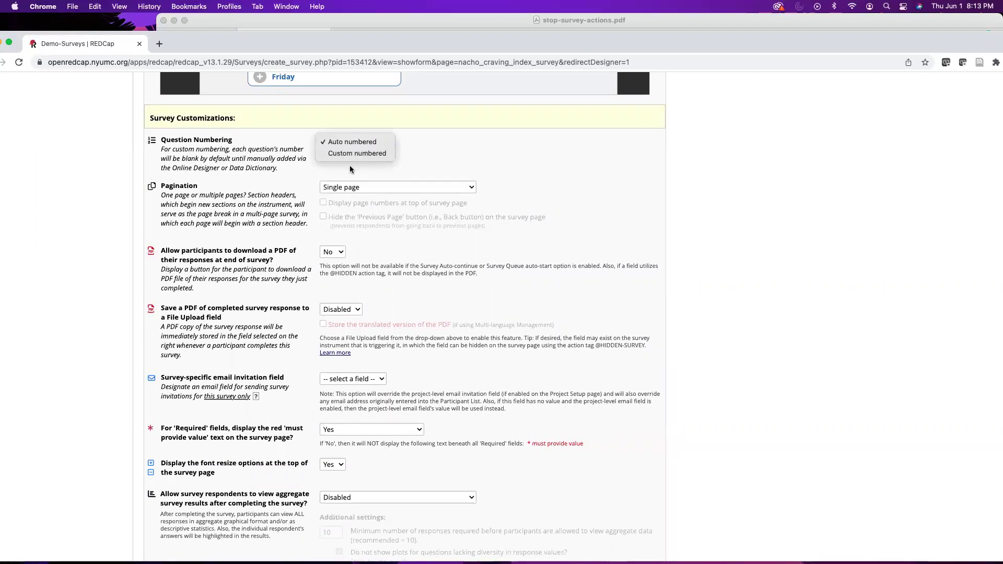
click(271, 146)
scroll(188, 157, down, 2)
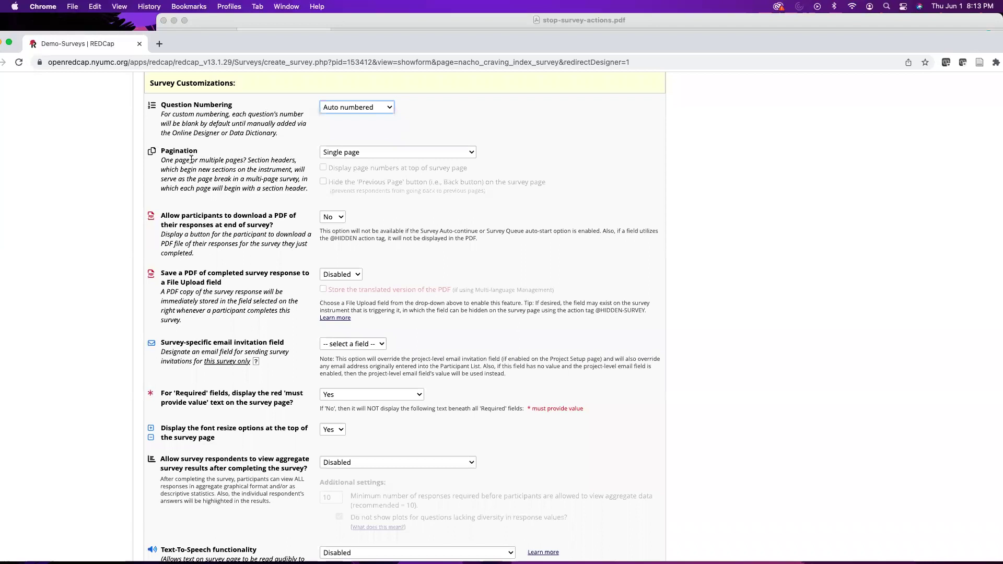
scroll(219, 152, down, 2)
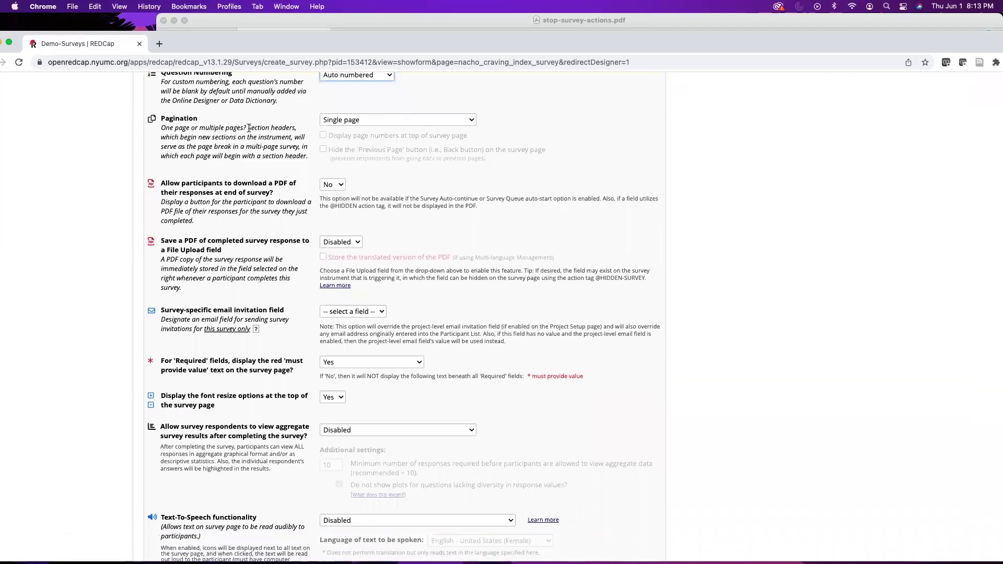
Switch pagination to Multiple pages briefly, then set it back to Single page.
drag(248, 128, 290, 140)
click(291, 140)
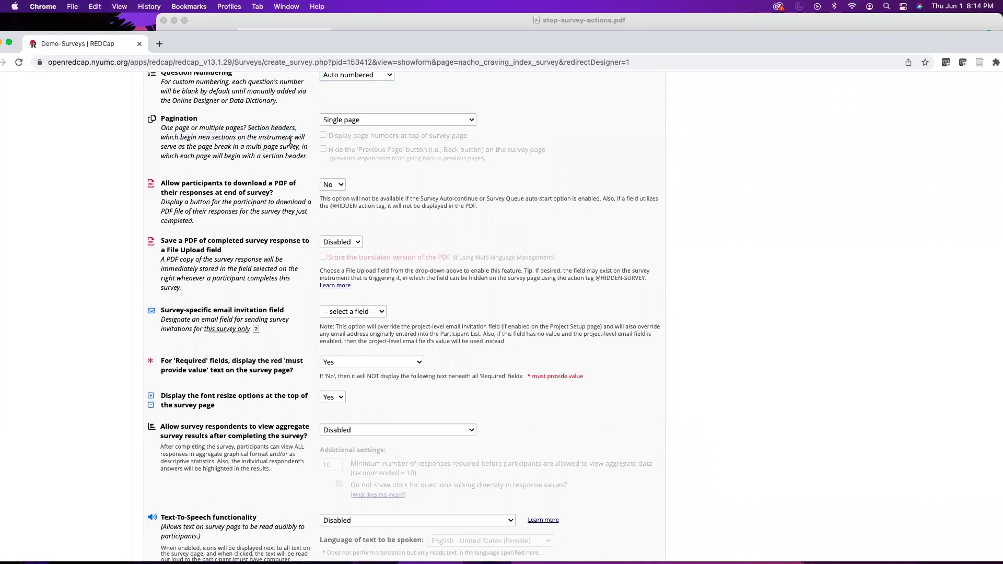
scroll(276, 154, down, 1)
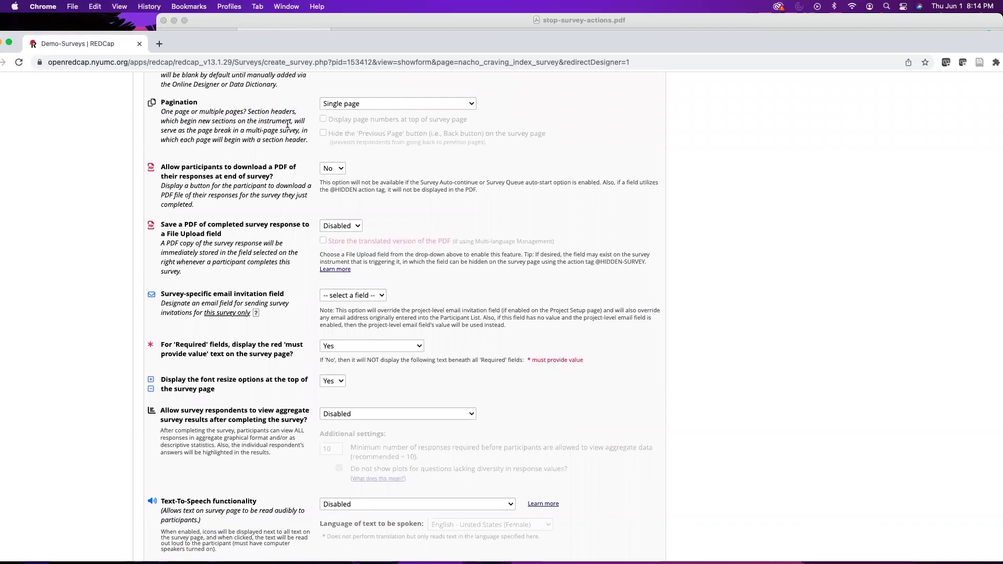
scroll(287, 126, up, 1)
click(356, 122)
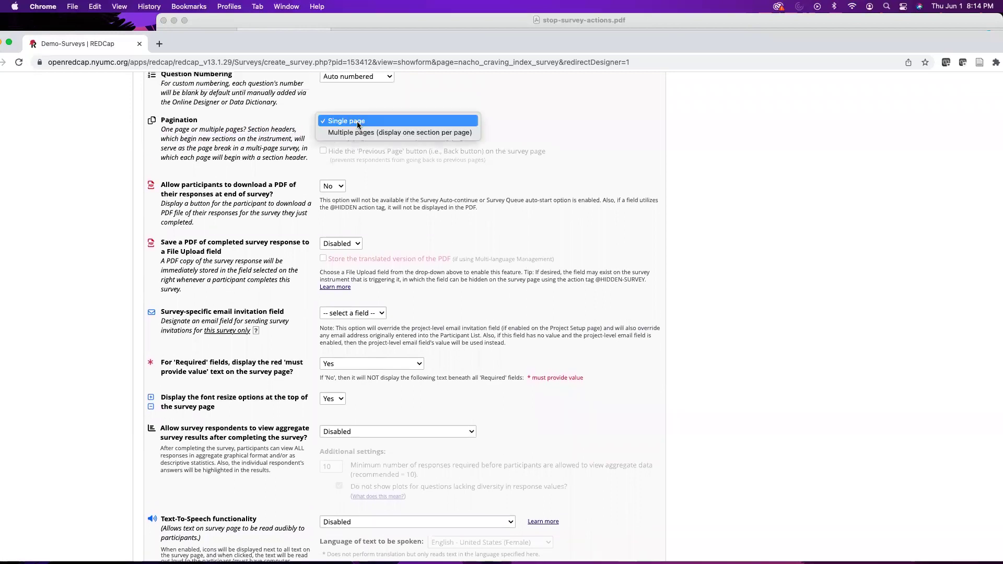
click(357, 124)
click(358, 123)
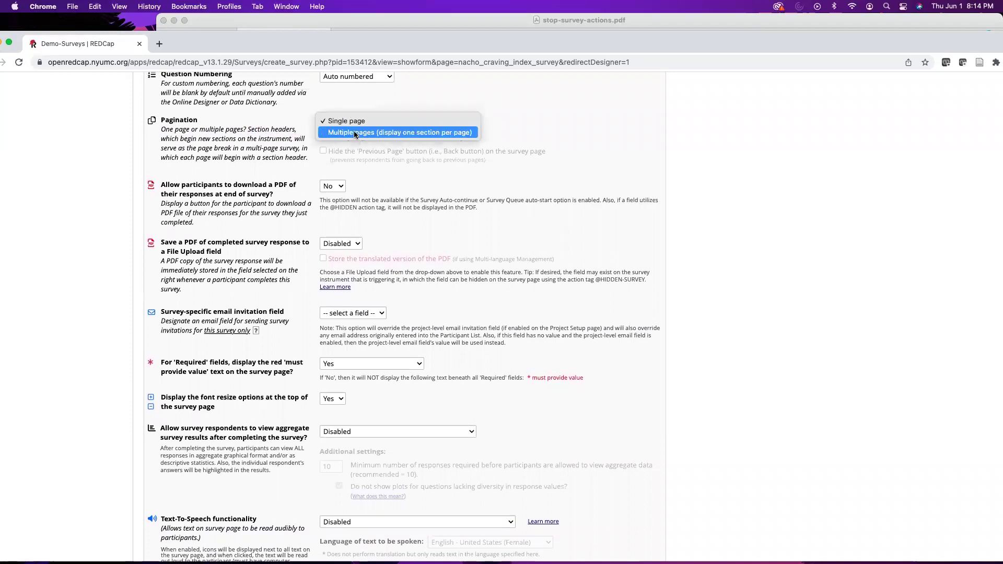
click(353, 131)
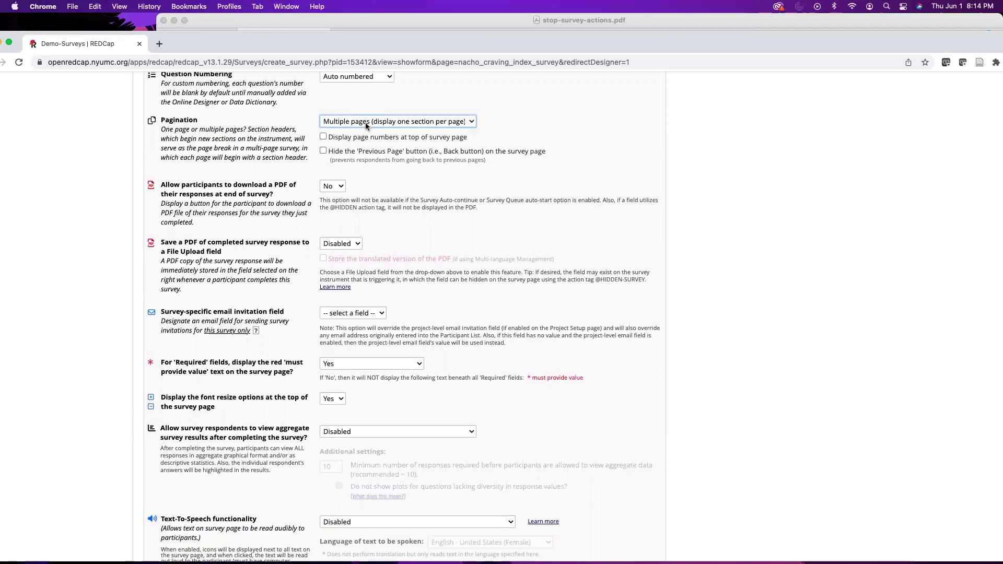
click(365, 122)
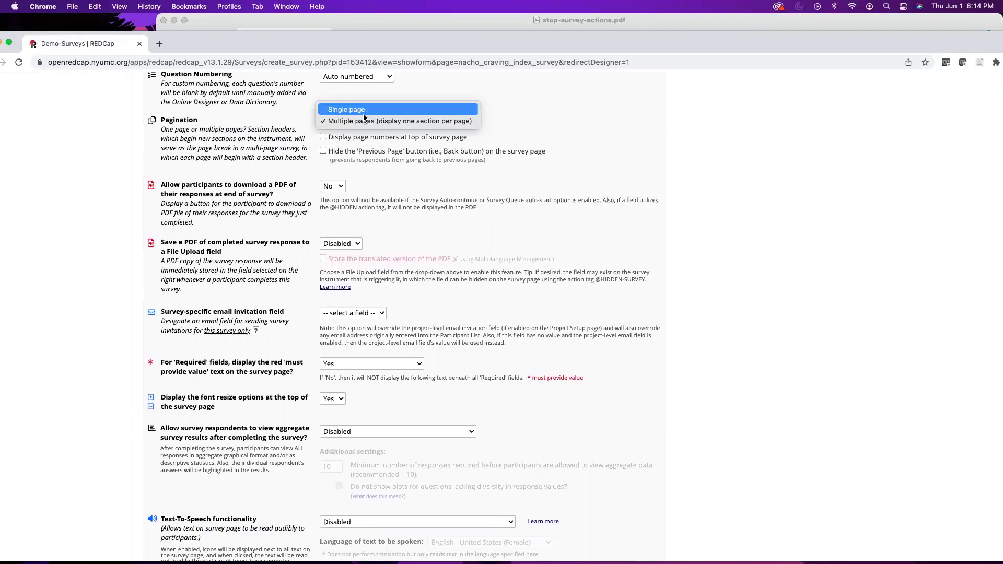
click(365, 112)
scroll(239, 154, down, 2)
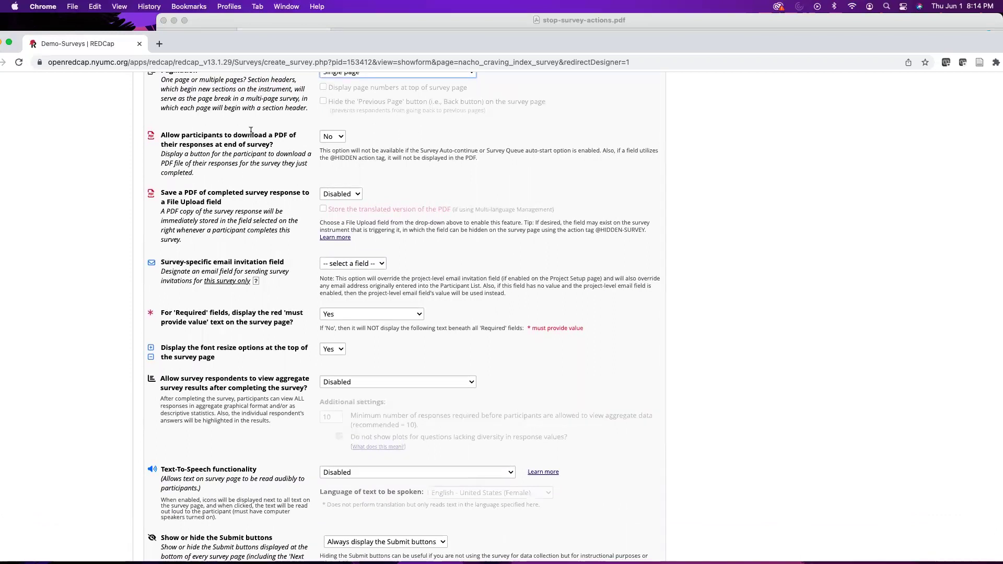
scroll(246, 142, down, 1)
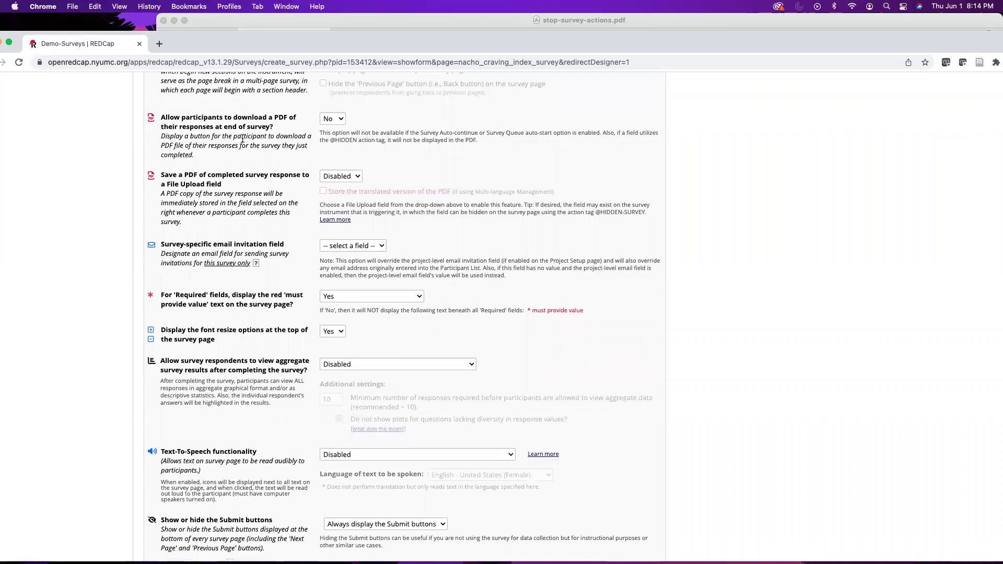
scroll(244, 130, down, 1)
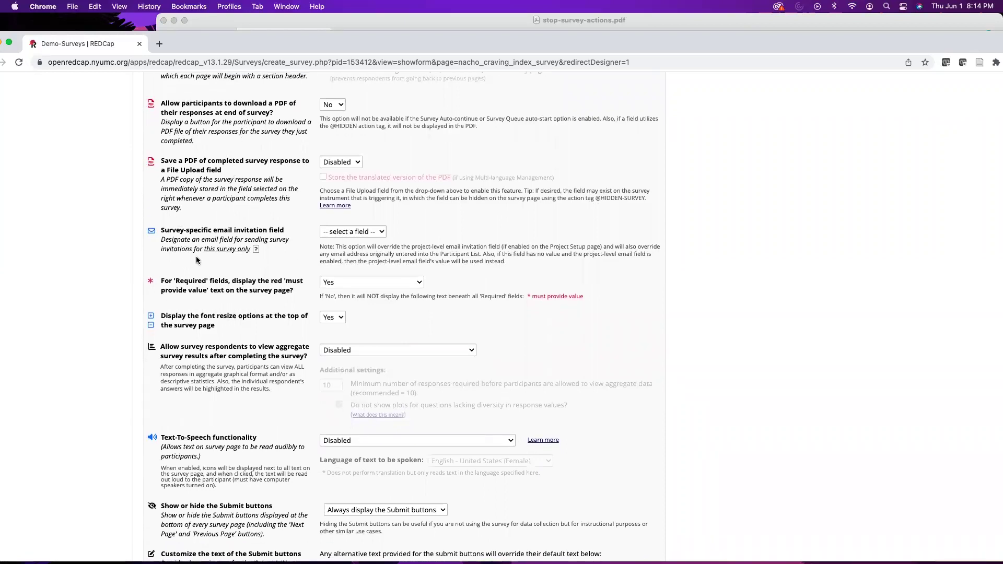
scroll(197, 259, down, 5)
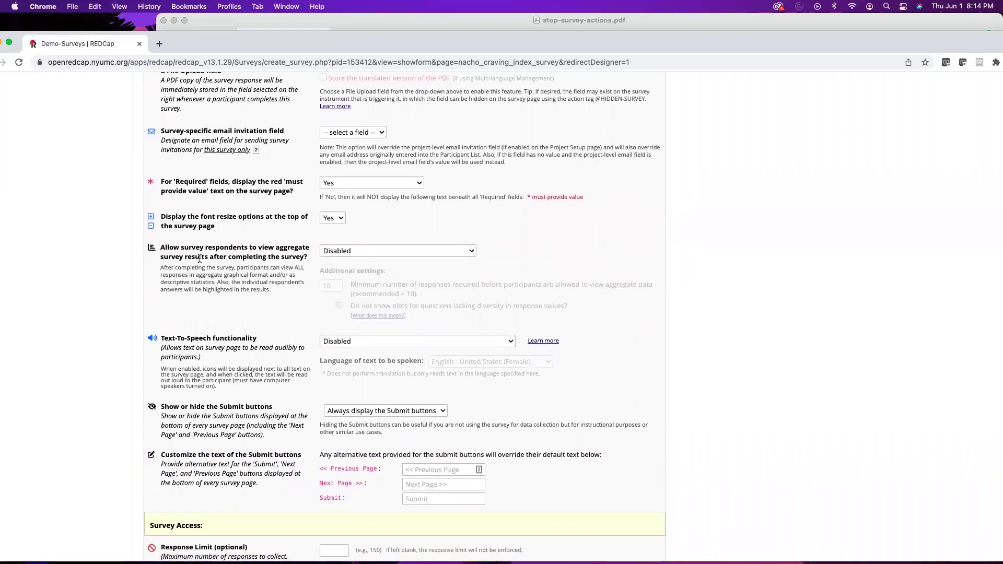
scroll(200, 259, down, 6)
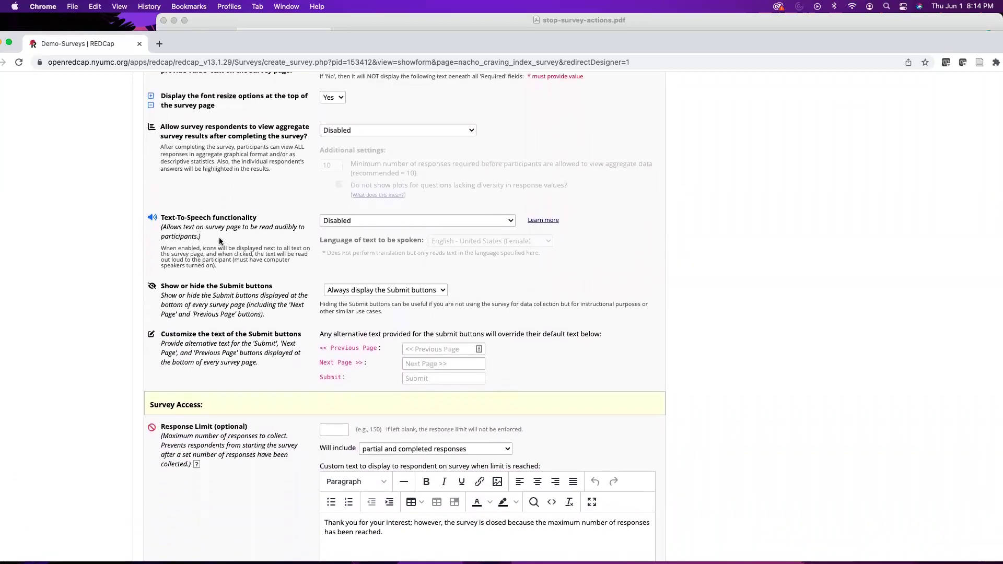
scroll(220, 241, down, 1)
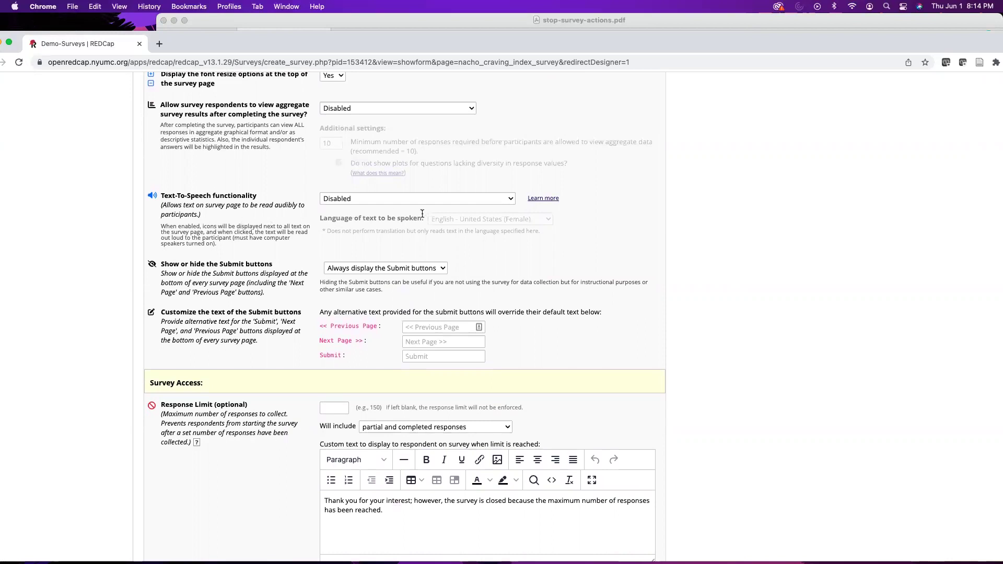
click(478, 202)
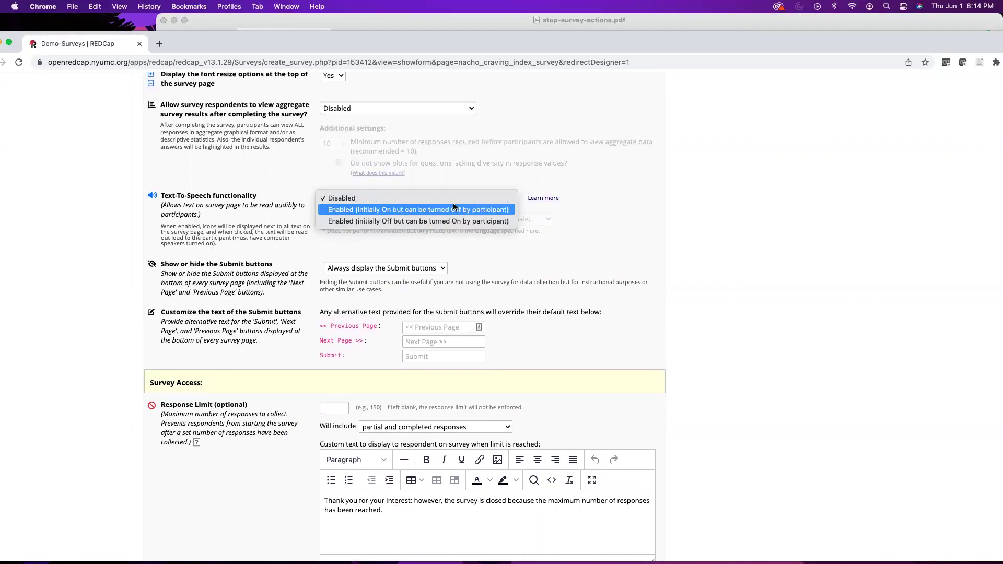
click(454, 199)
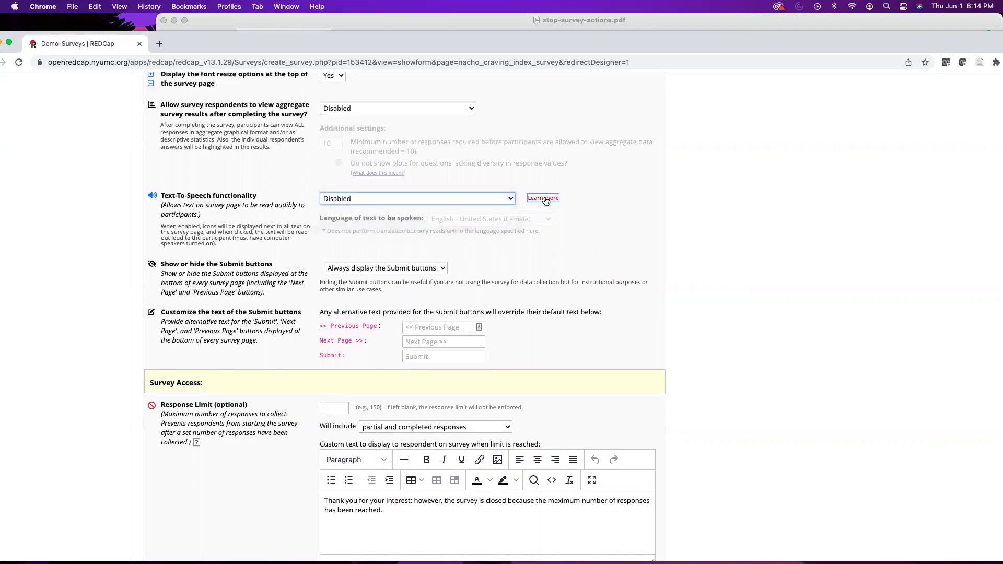
click(543, 198)
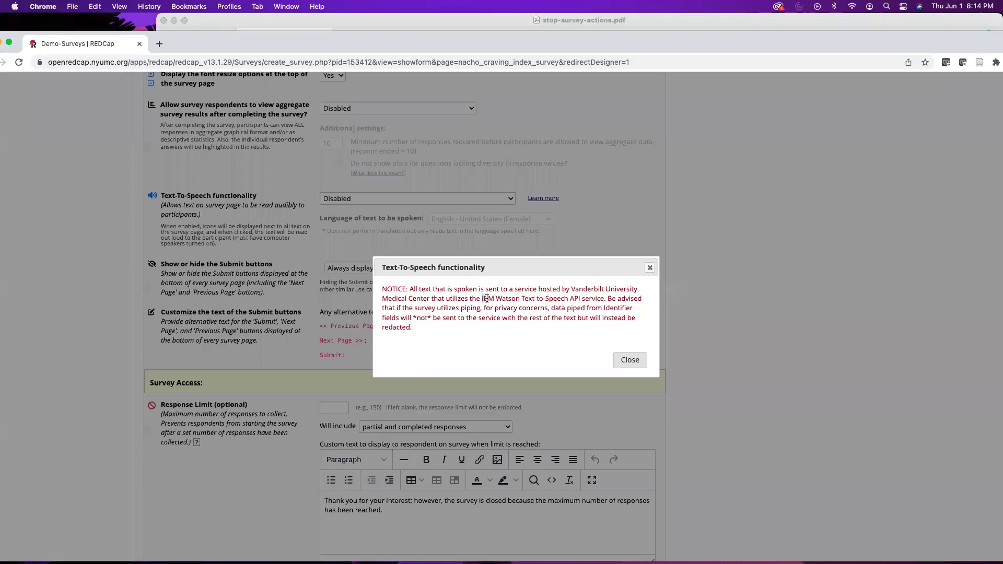
drag(481, 298, 606, 300)
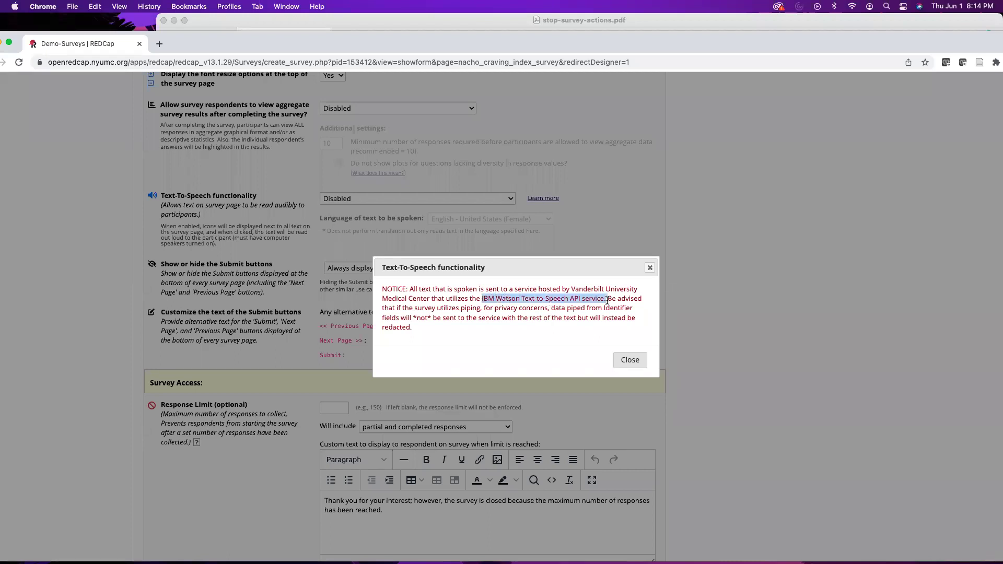
click(627, 357)
Enter a response limit of 150 in the Survey Access section.
scroll(366, 302, down, 5)
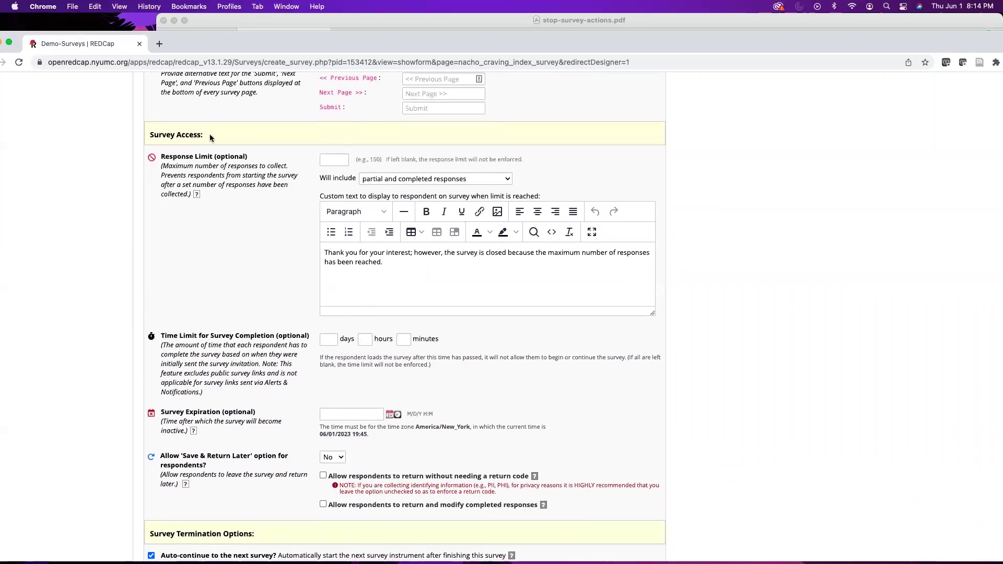
drag(209, 134, 134, 137)
click(253, 260)
scroll(253, 260, down, 2)
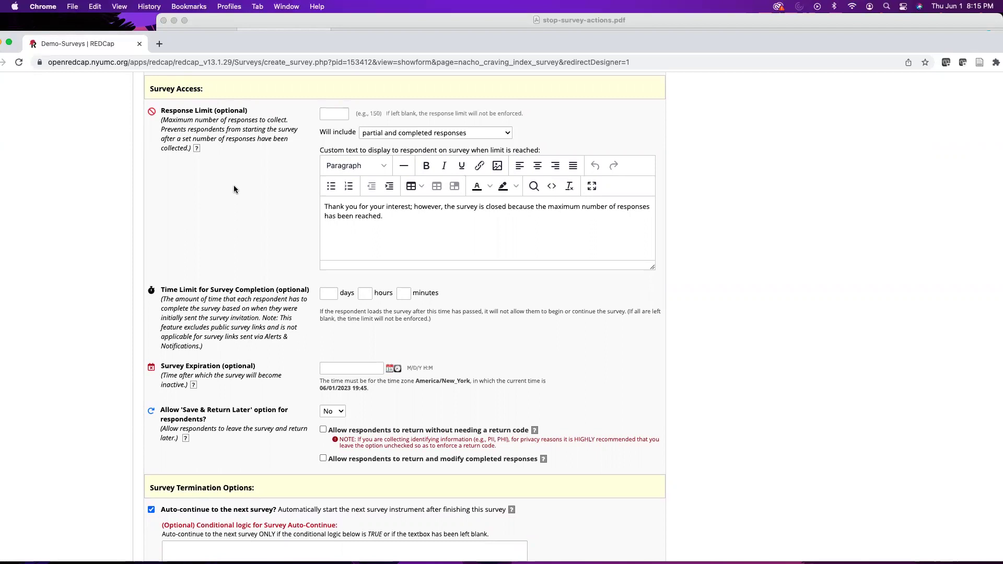
click(330, 114)
text(150)
Set Will include to 'completed responses only (exclude partials)'.
scroll(393, 127, down, 1)
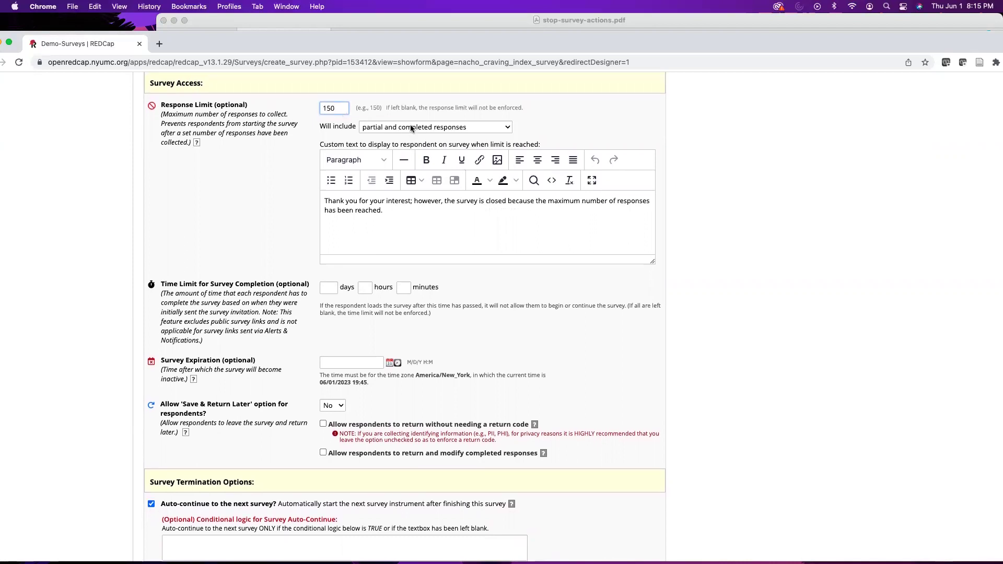
click(410, 124)
click(406, 139)
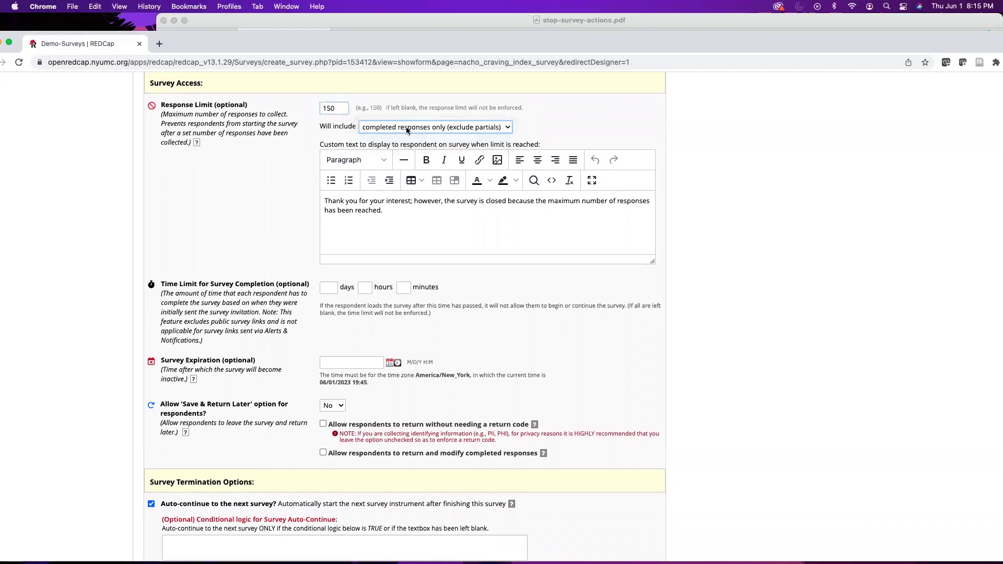
click(406, 130)
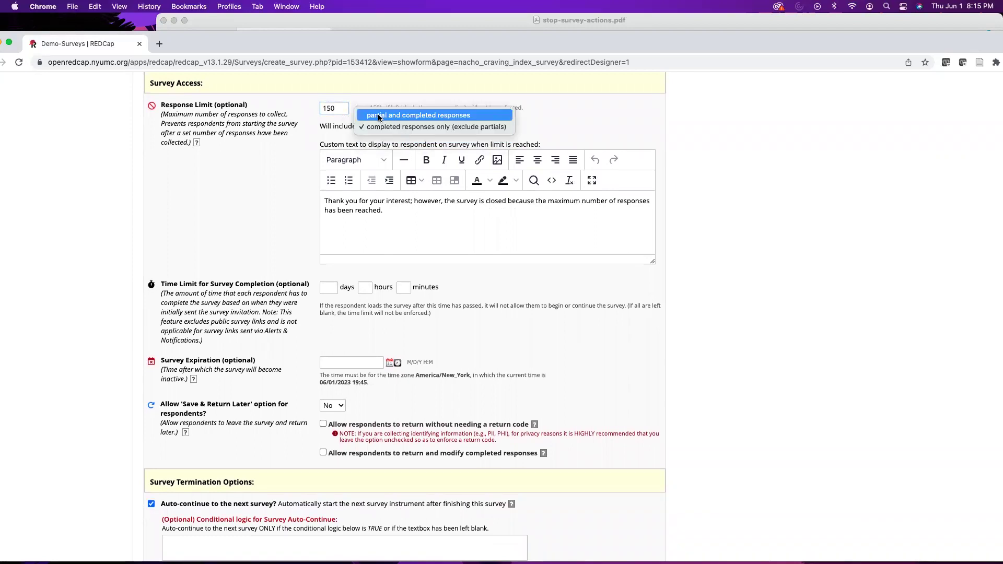
click(333, 111)
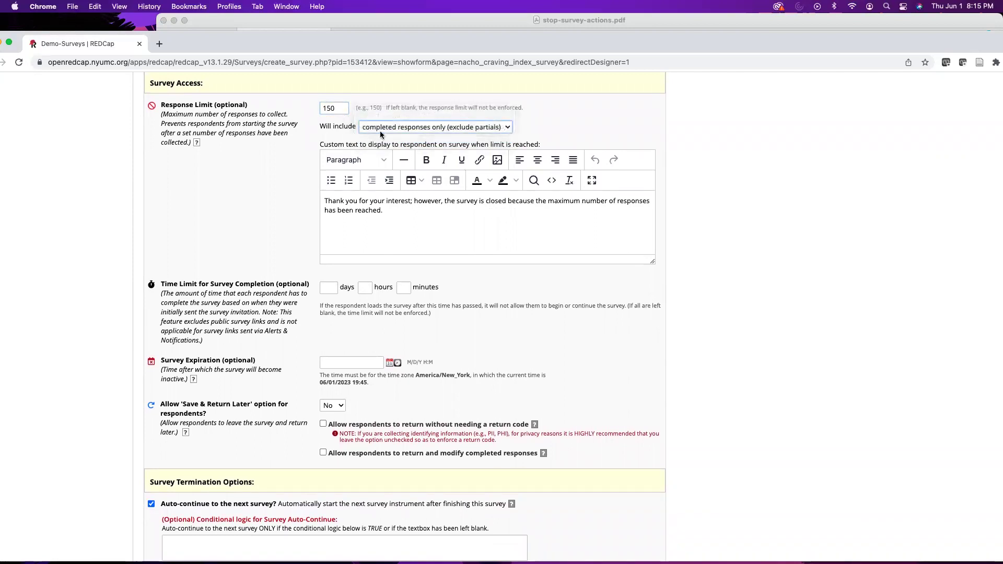
click(410, 130)
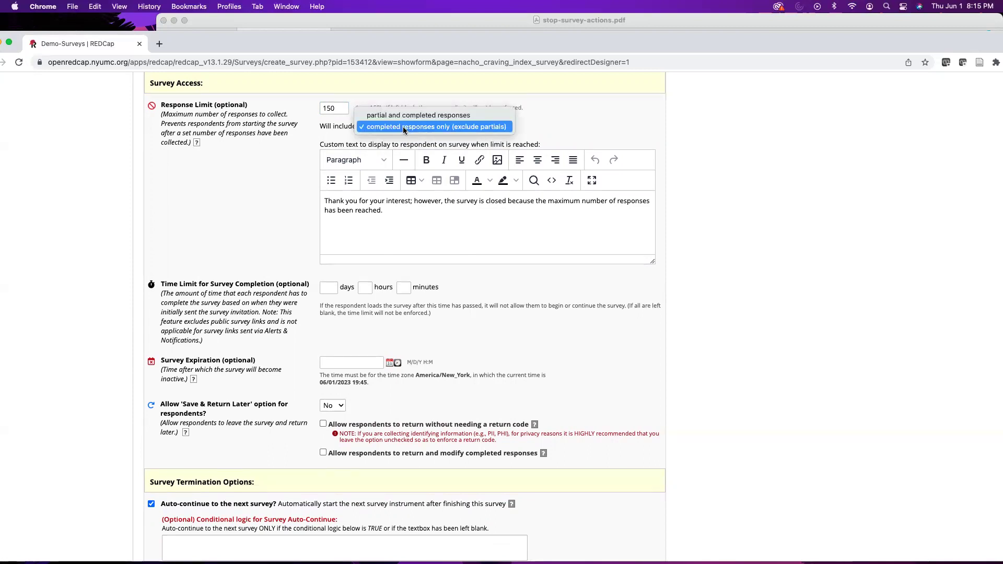
click(336, 112)
Review the 150 limit and the limit-reached closing message text.
drag(345, 108, 311, 110)
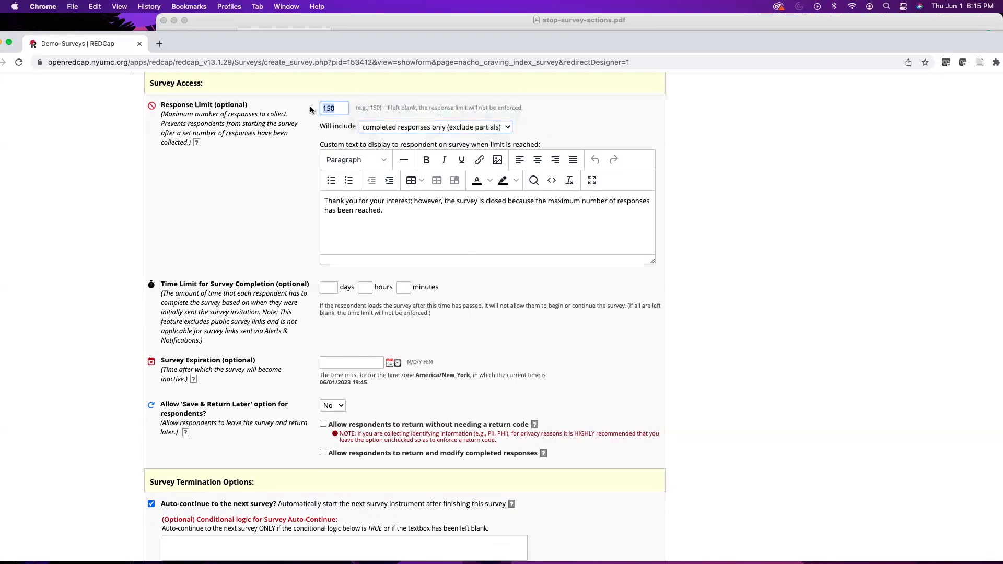
click(262, 191)
scroll(261, 191, down, 2)
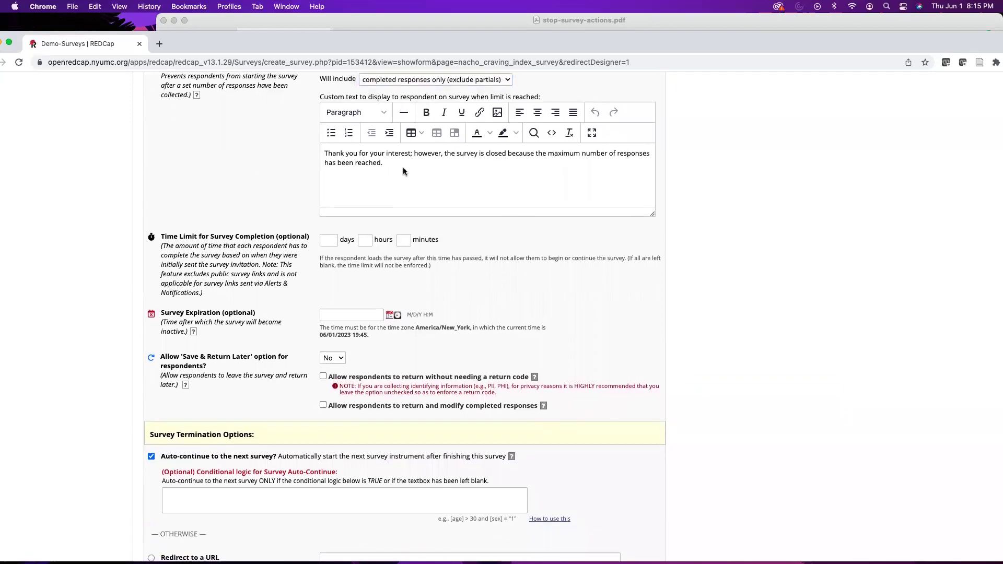
drag(384, 163, 311, 157)
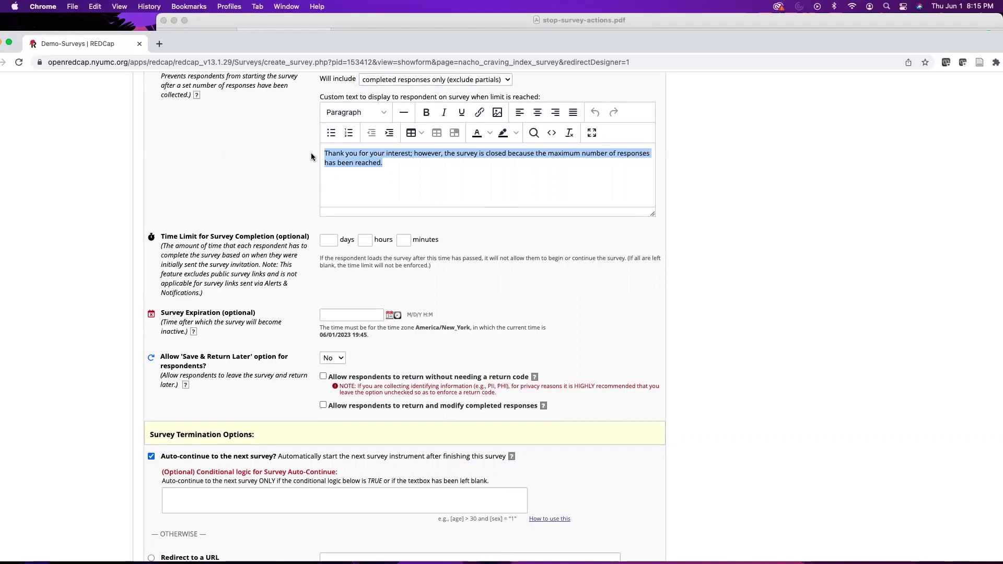
click(262, 191)
scroll(256, 191, down, 3)
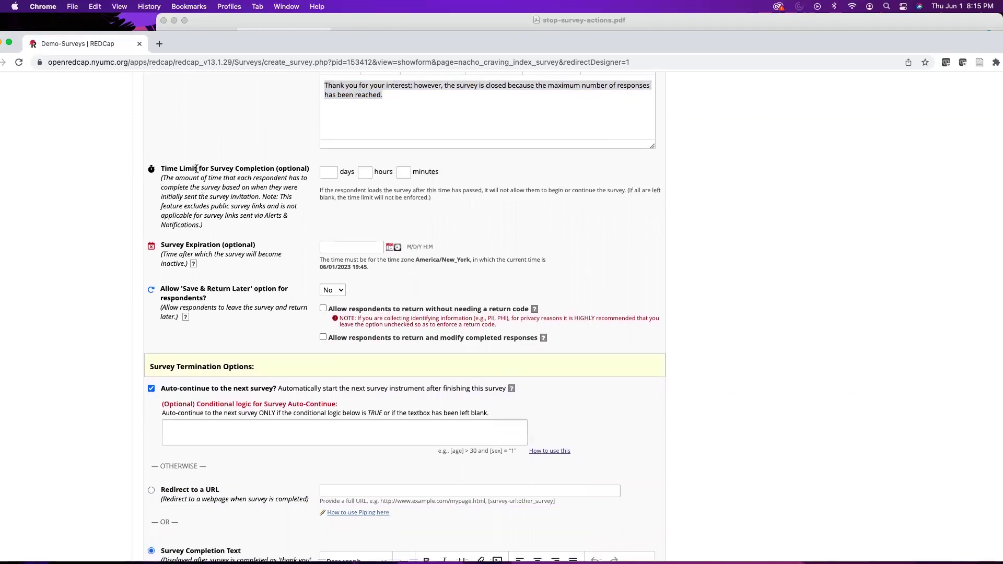
scroll(249, 169, down, 1)
scroll(249, 171, down, 1)
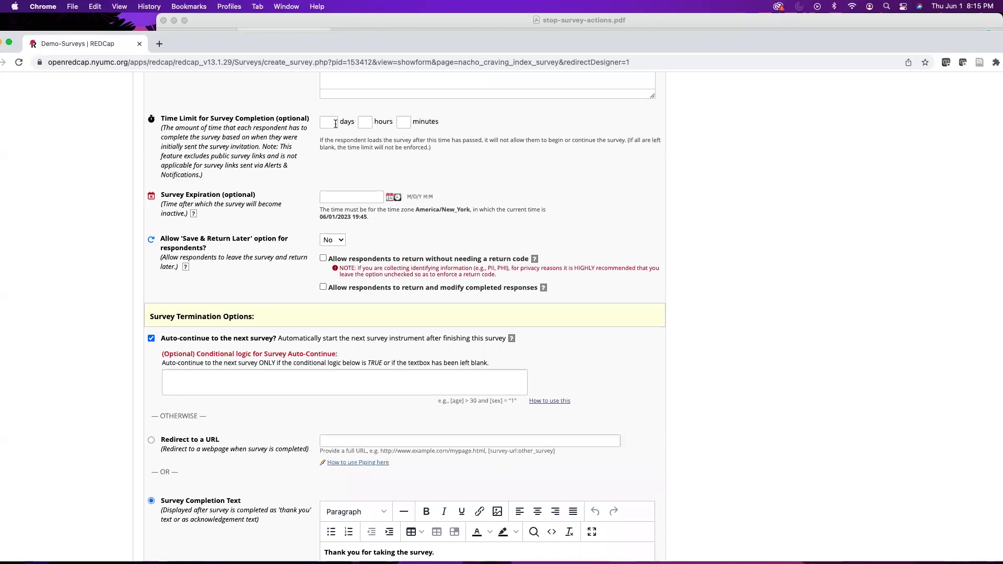
scroll(169, 202, down, 1)
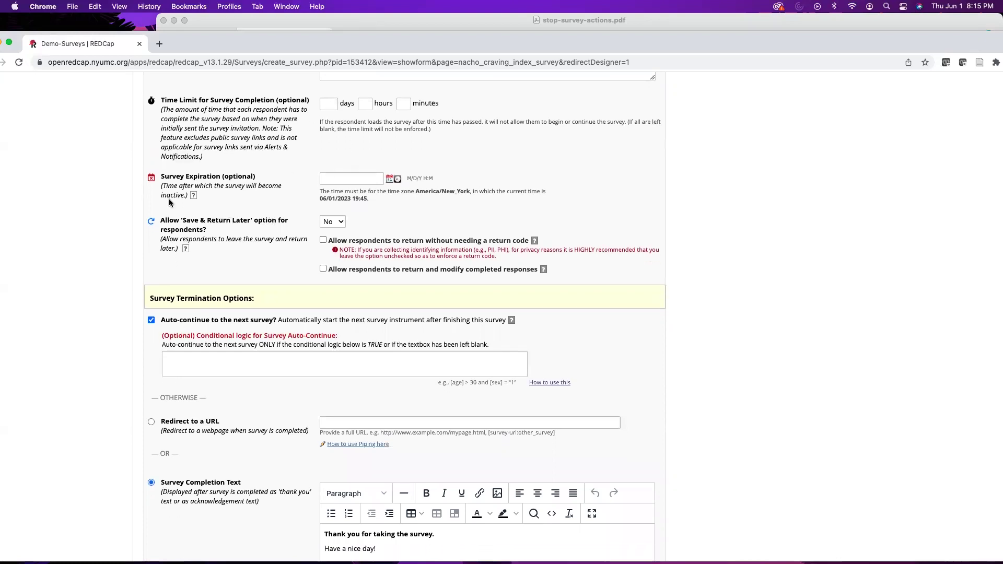
scroll(128, 196, down, 1)
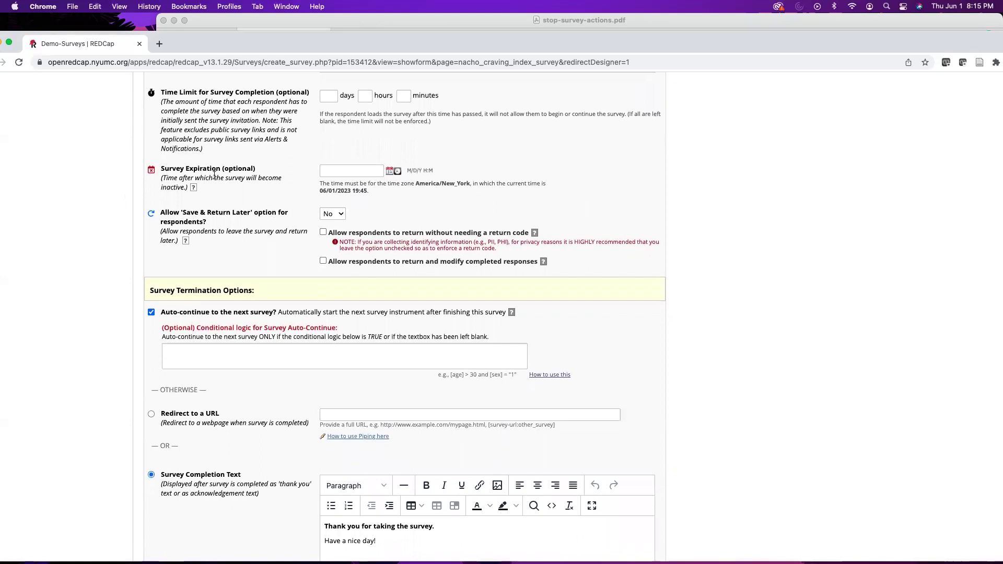
scroll(218, 193, down, 1)
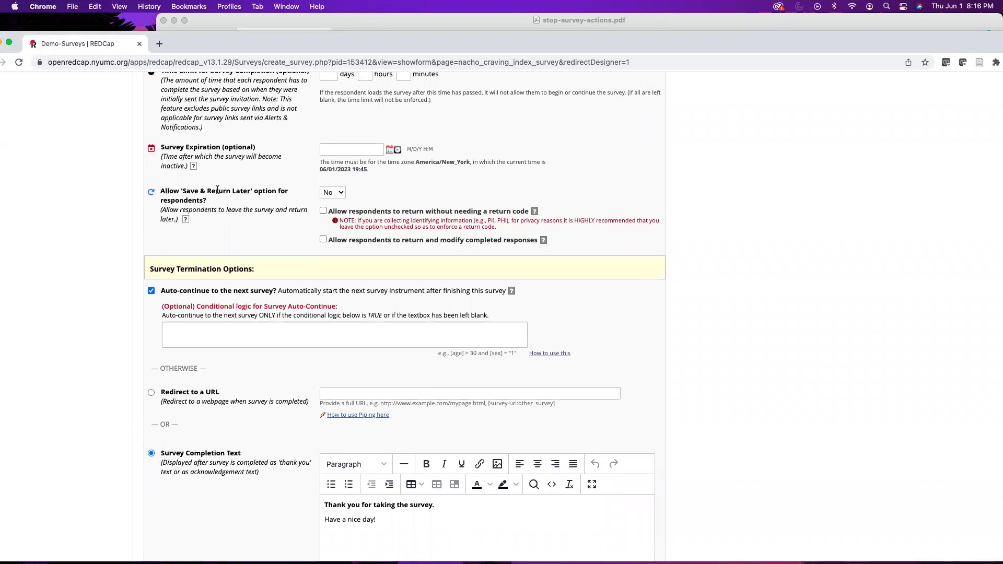
scroll(218, 189, down, 2)
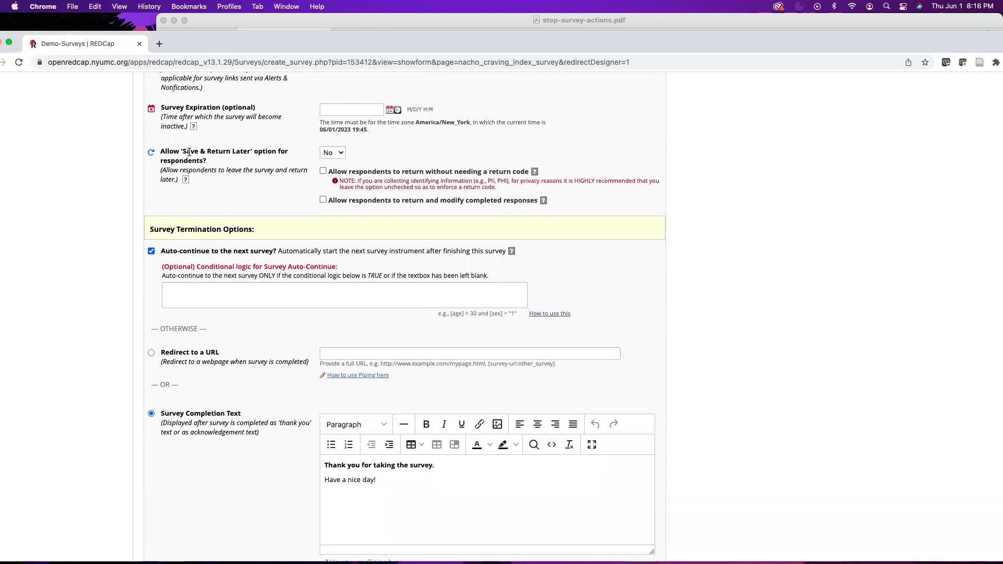
scroll(246, 187, down, 2)
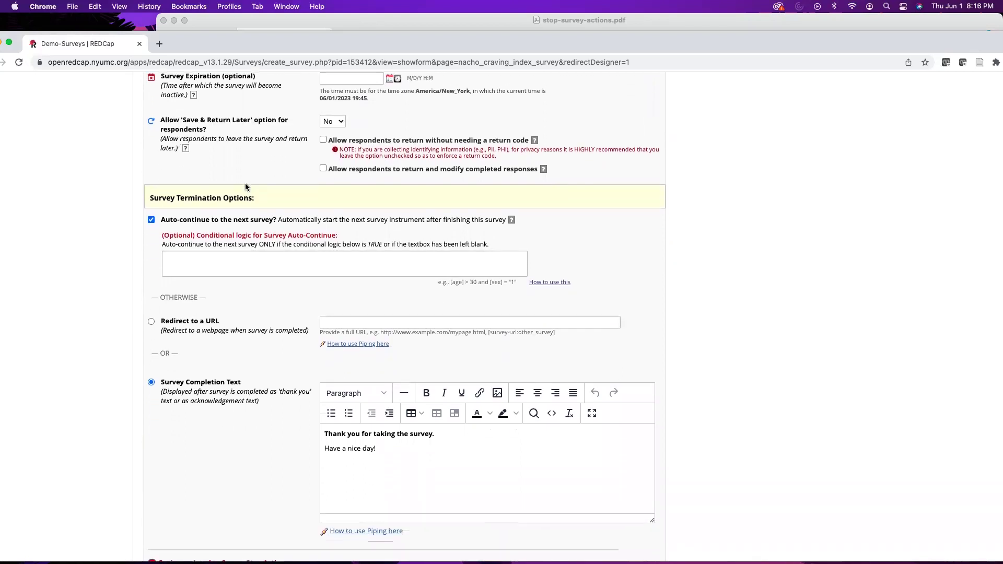
click(323, 139)
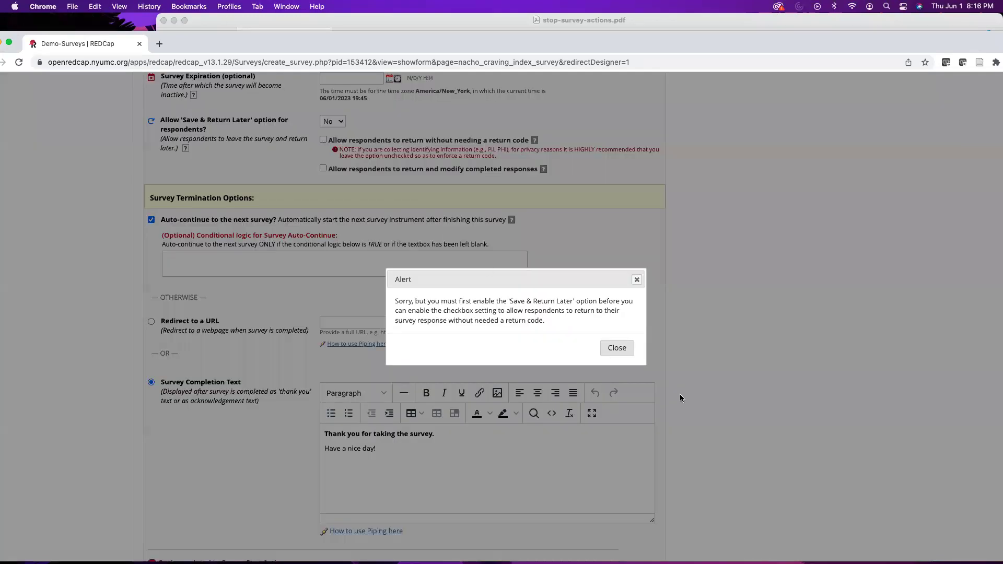
click(616, 347)
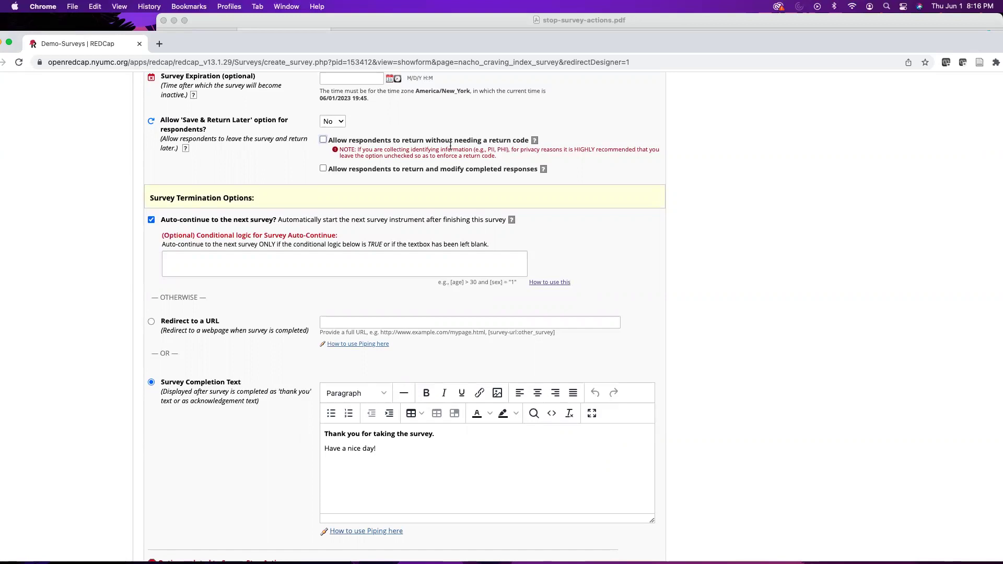
scroll(451, 146, down, 1)
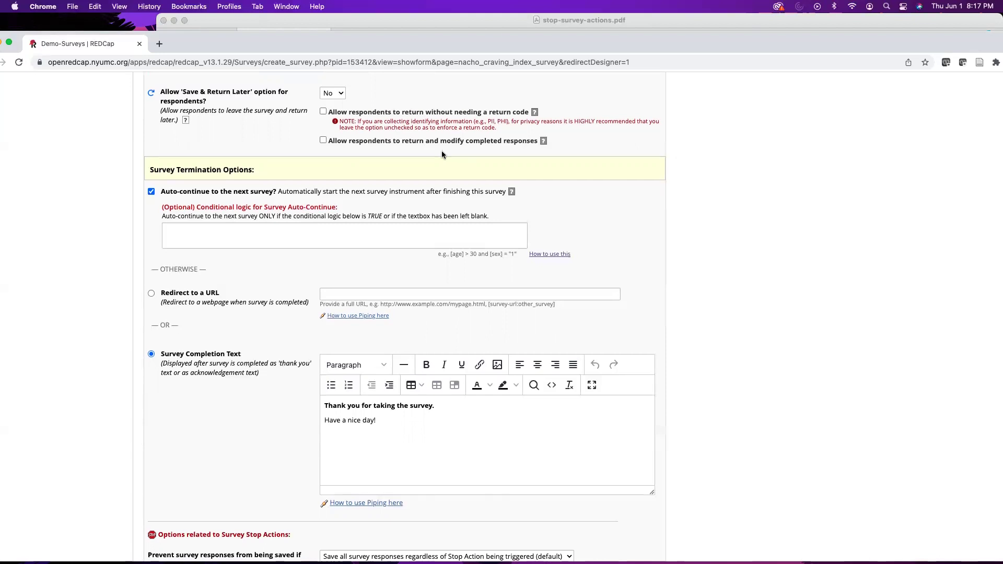
scroll(441, 151, down, 3)
scroll(178, 145, up, 1)
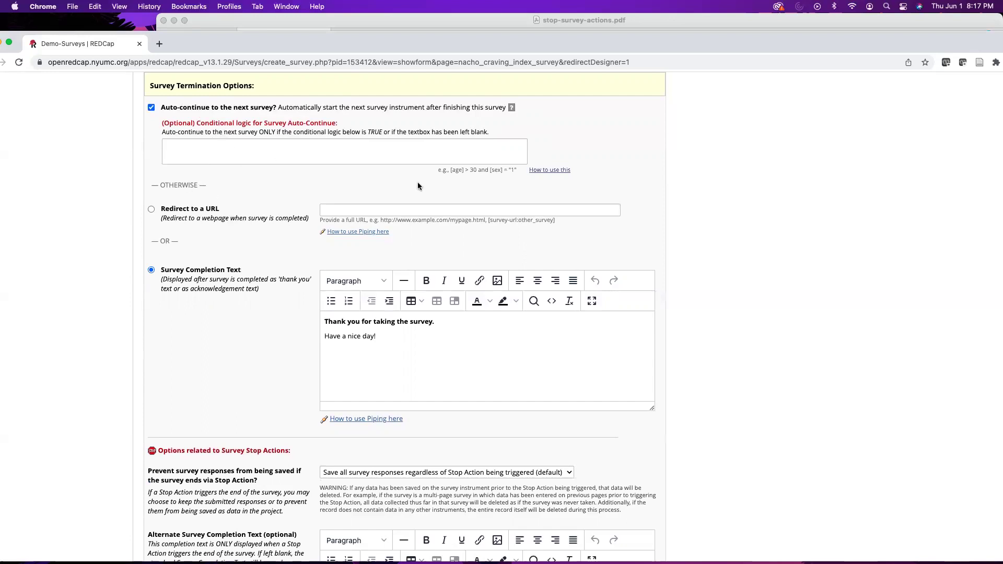
click(532, 171)
drag(516, 170, 450, 183)
click(451, 184)
scroll(373, 187, down, 2)
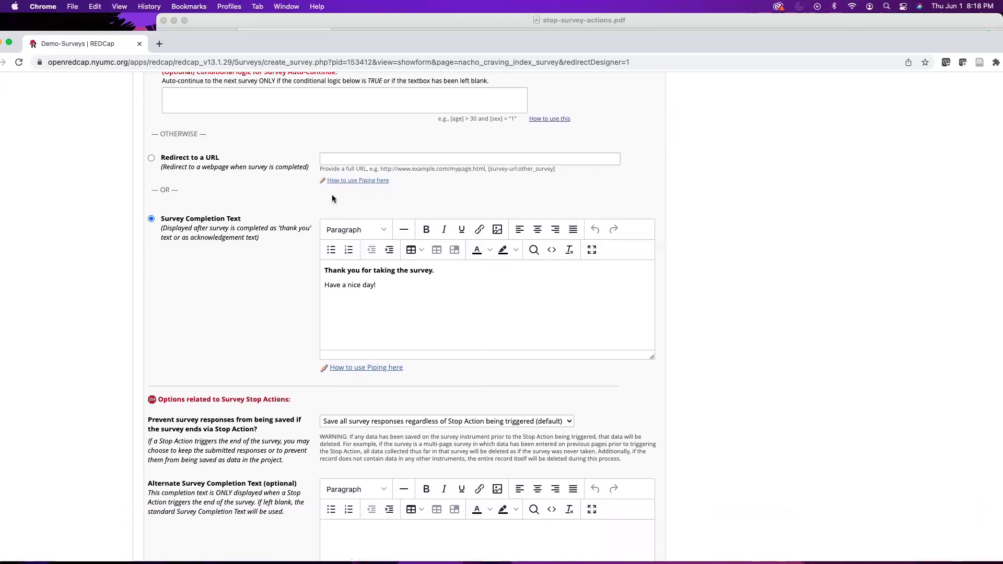
scroll(329, 201, down, 1)
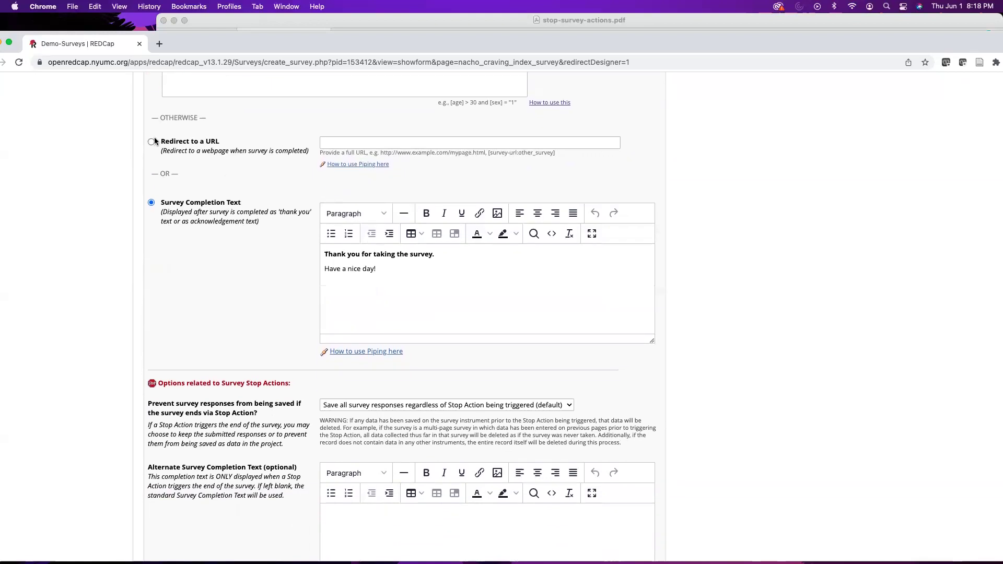
scroll(249, 142, down, 1)
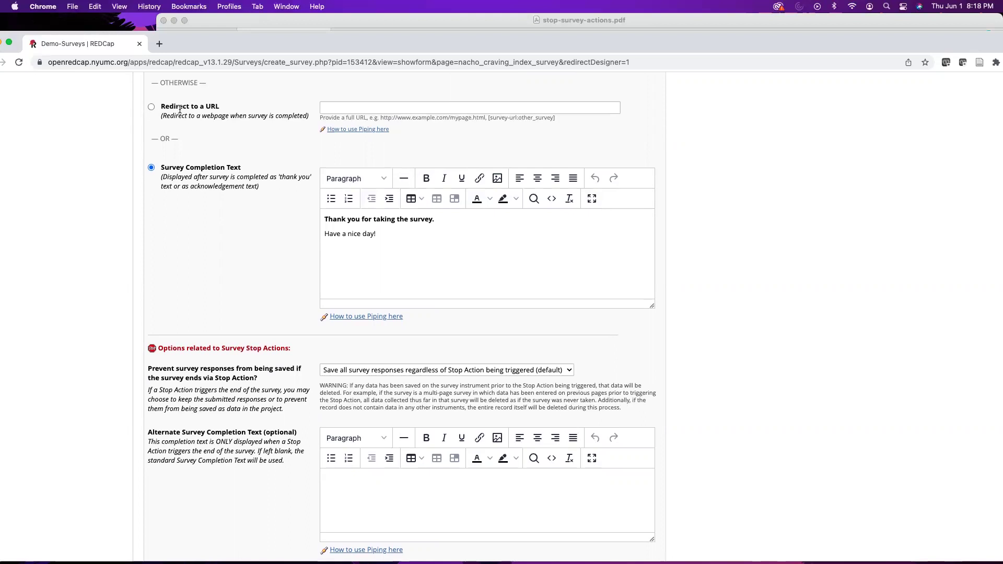
scroll(182, 117, down, 2)
scroll(193, 172, down, 1)
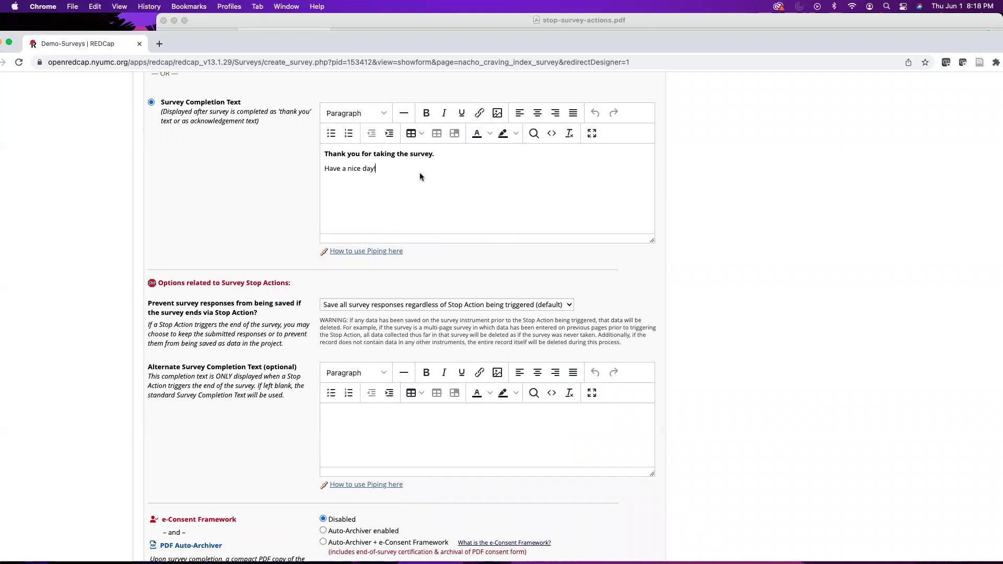
drag(410, 170, 315, 150)
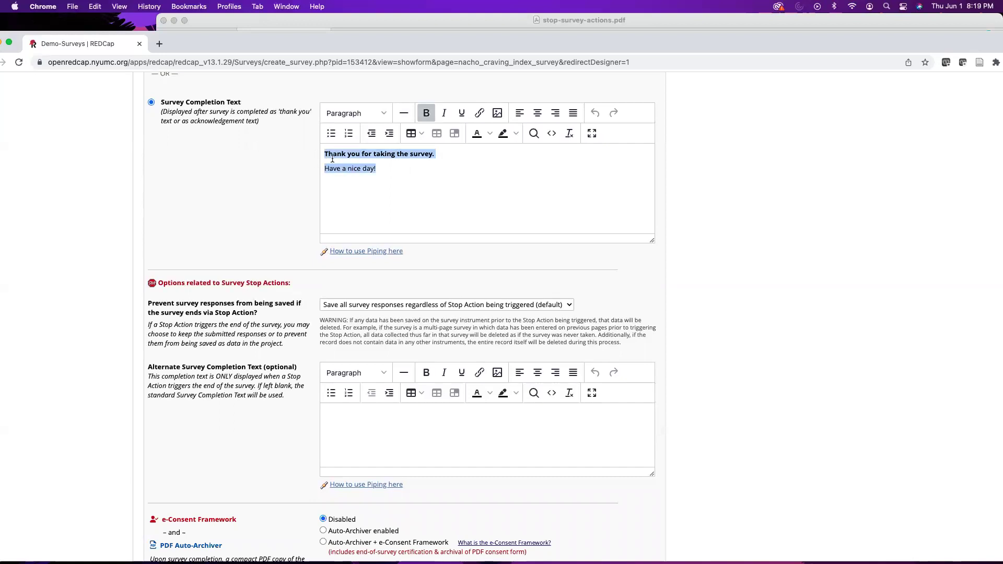
click(401, 176)
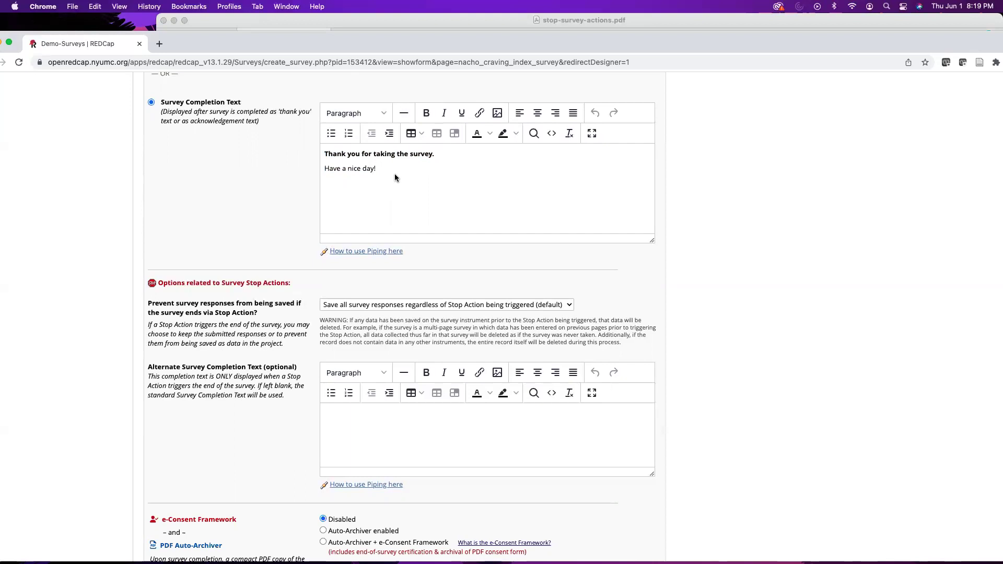
scroll(327, 324, down, 3)
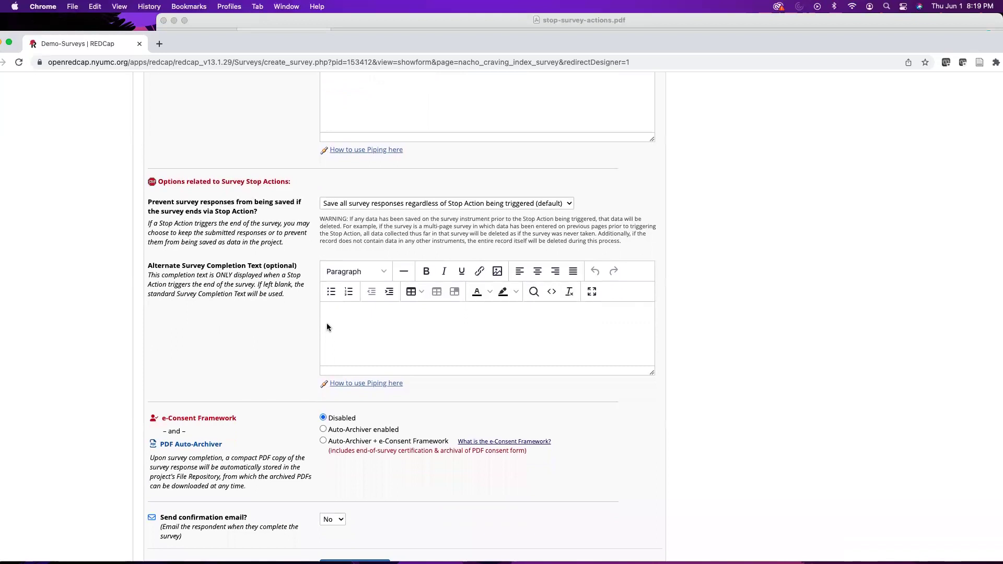
scroll(327, 327, down, 1)
scroll(162, 116, down, 1)
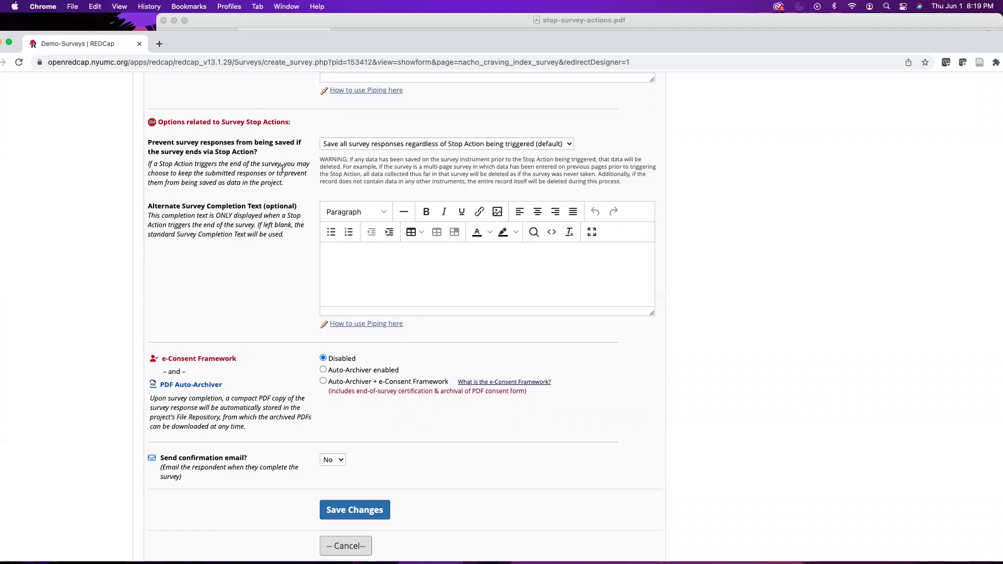
scroll(277, 177, down, 1)
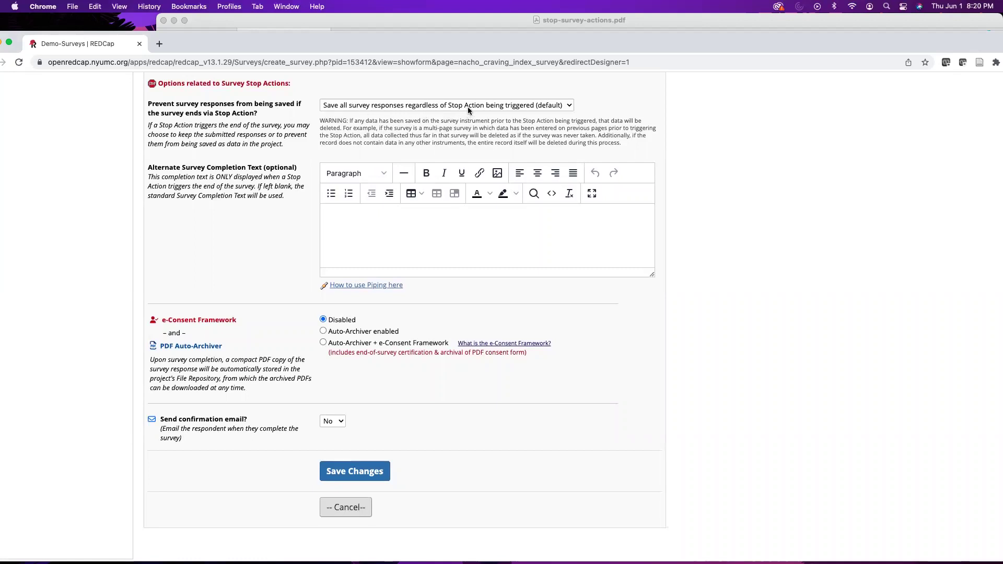
click(510, 107)
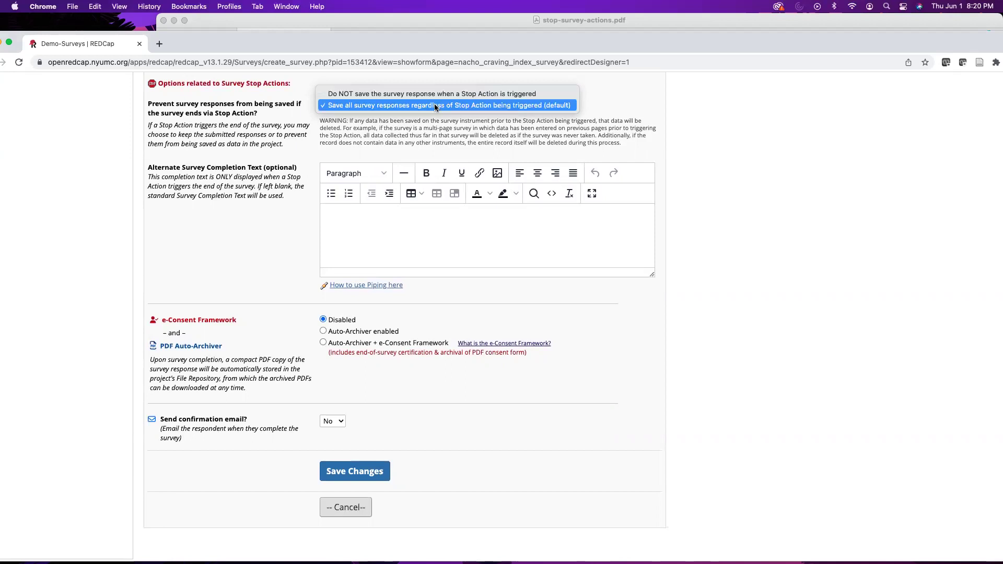
click(251, 244)
scroll(246, 253, down, 1)
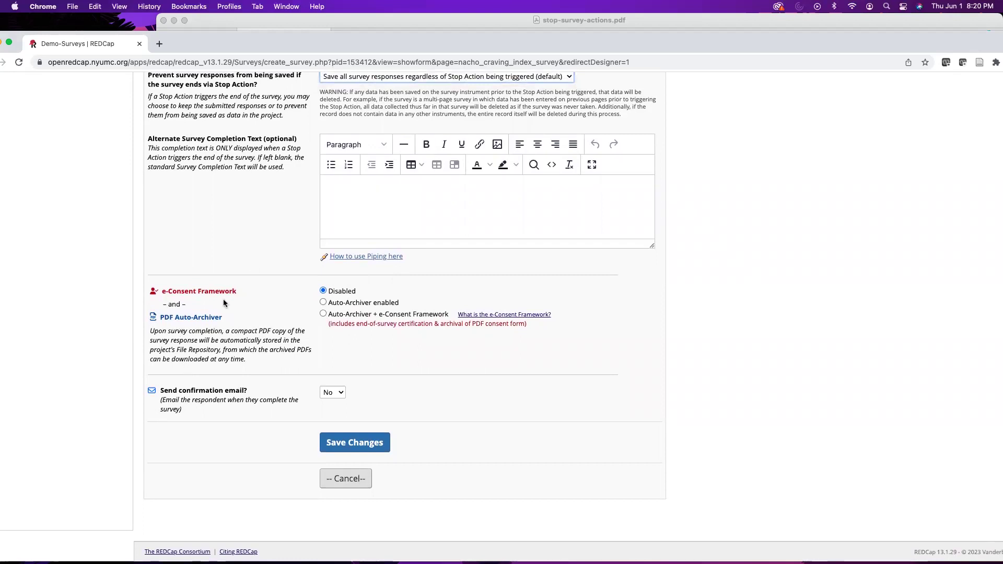
drag(253, 290, 161, 292)
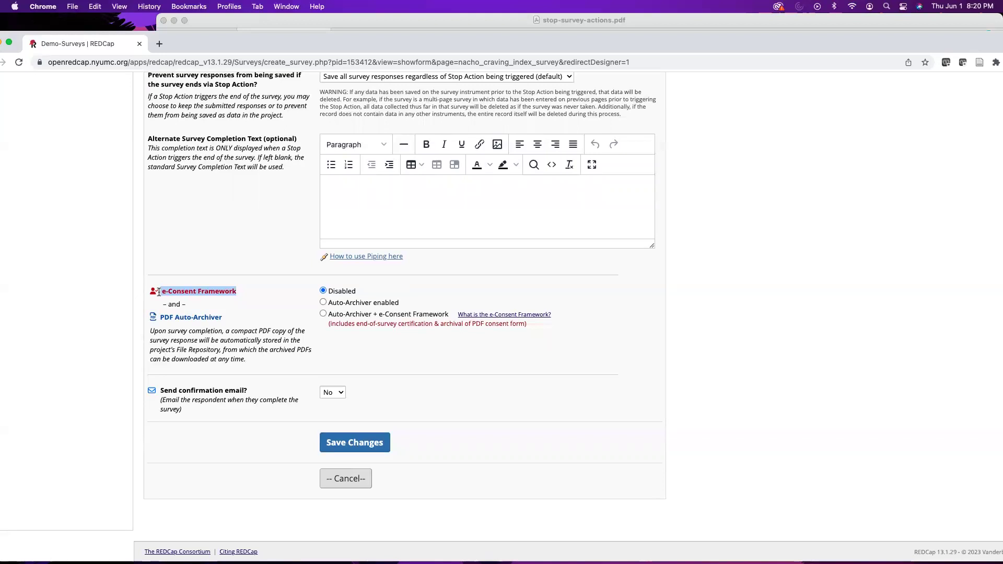
click(323, 313)
scroll(224, 410, down, 1)
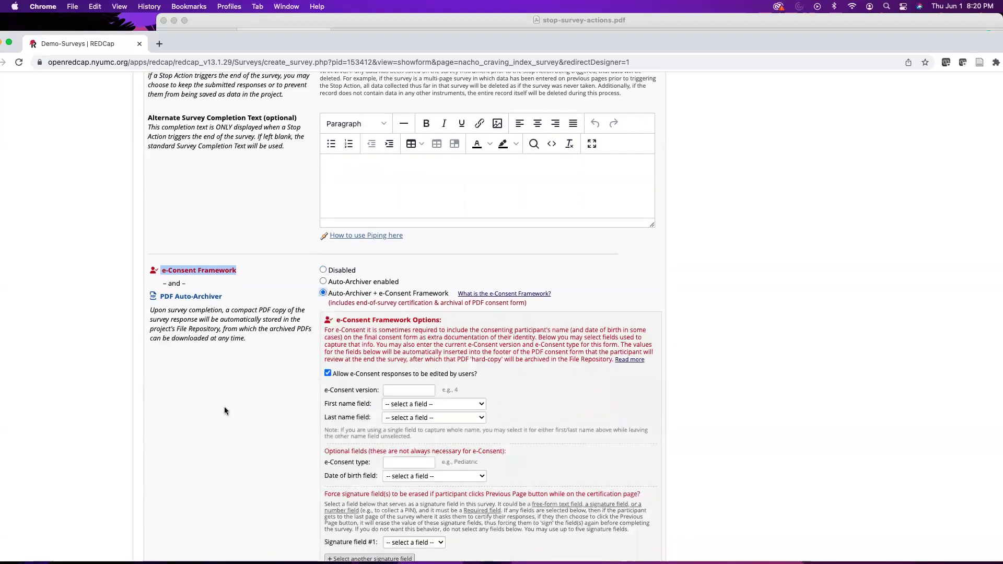
scroll(225, 407, down, 3)
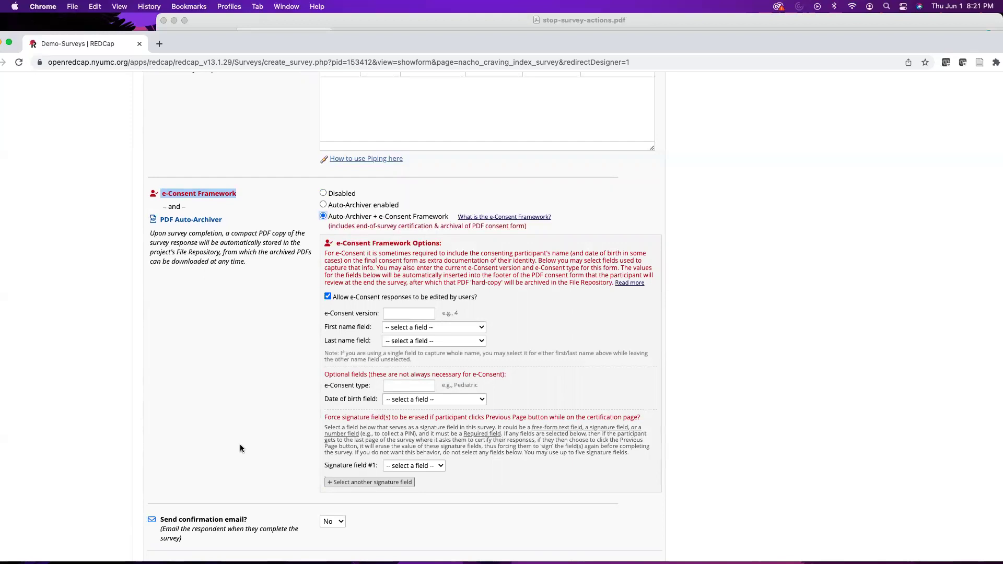
click(322, 193)
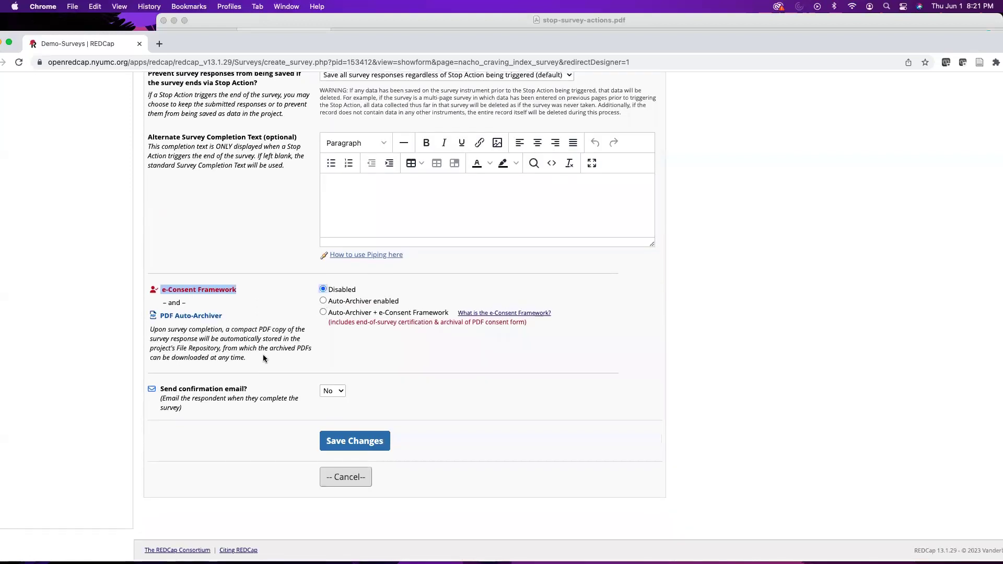